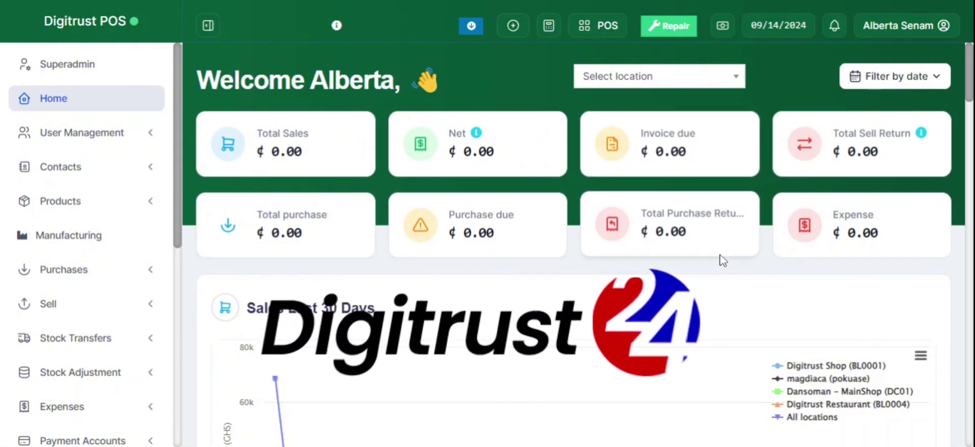
# Filter the dashboard to 08/16/2024–09/14/2024, then scroll through its charts and stock alert tables
pyautogui.click(909, 81)
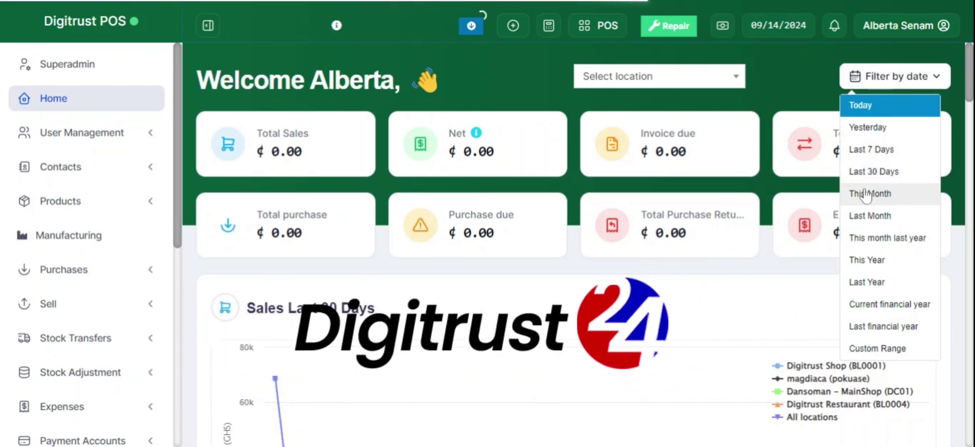
pyautogui.click(874, 172)
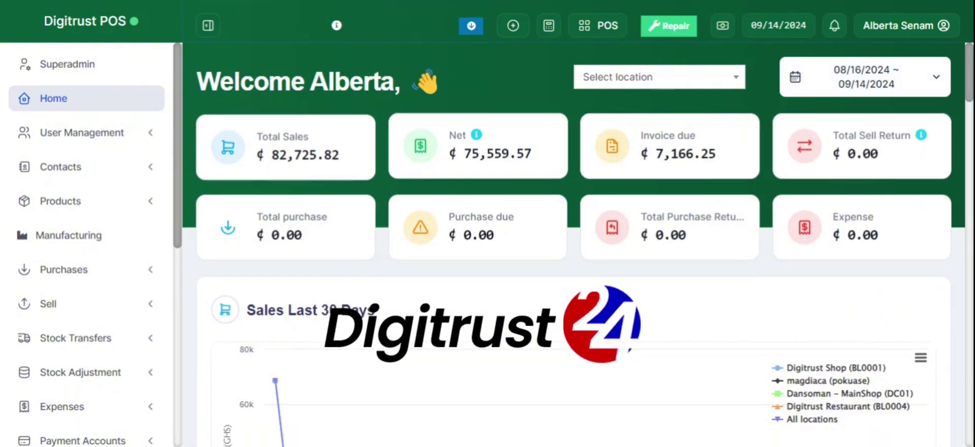
pyautogui.scroll(-15, 405, 317)
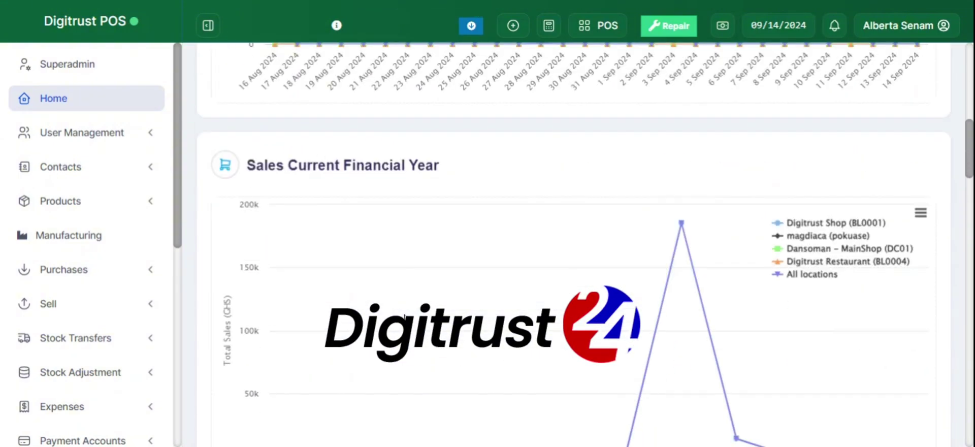
pyautogui.scroll(-10, 585, 244)
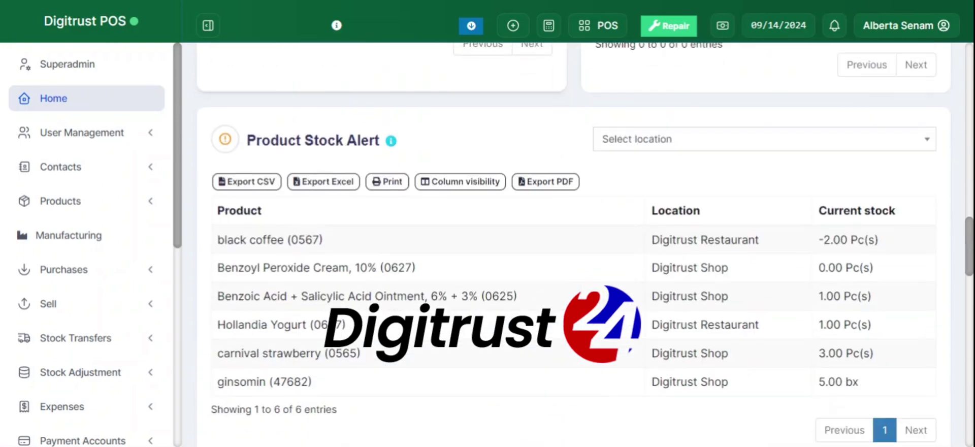
pyautogui.scroll(-15, 585, 243)
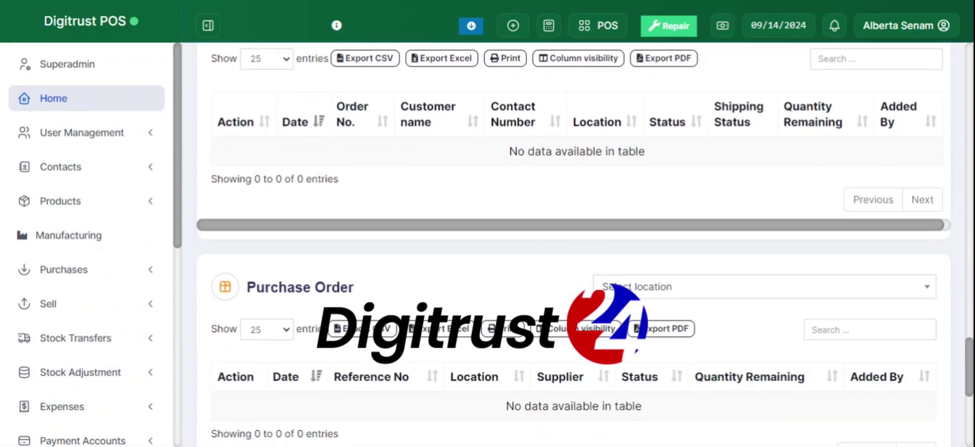
pyautogui.scroll(20, 574, 244)
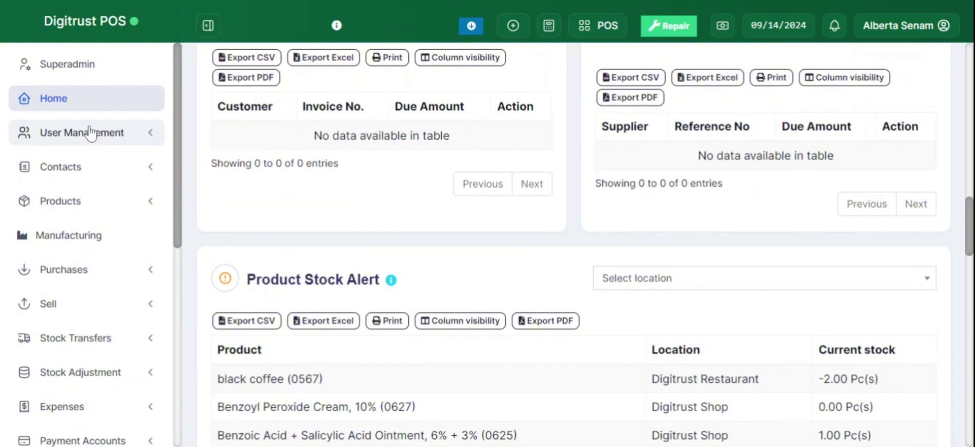
# Open the Roles page listing Admin and Cashier, then expand the Contacts menu
pyautogui.click(90, 133)
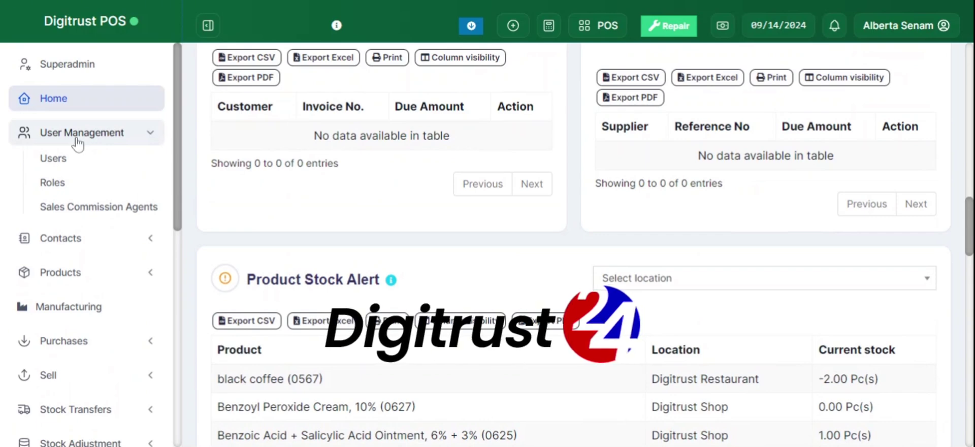
pyautogui.click(62, 183)
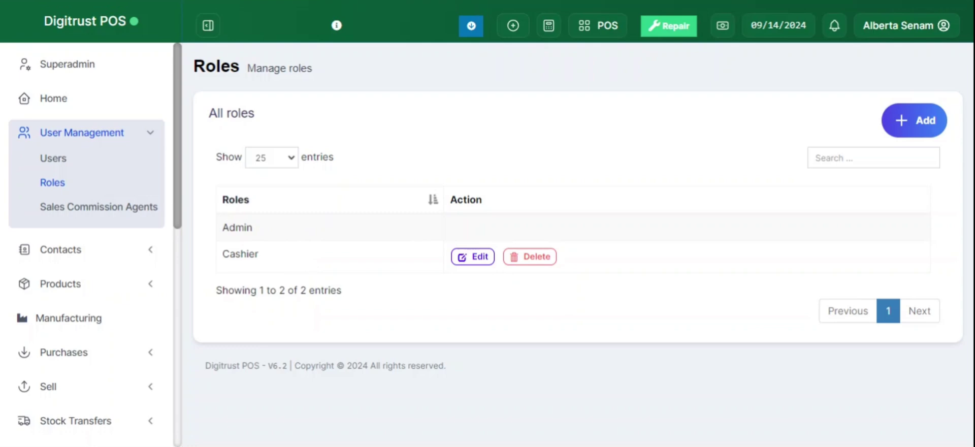
pyautogui.click(74, 130)
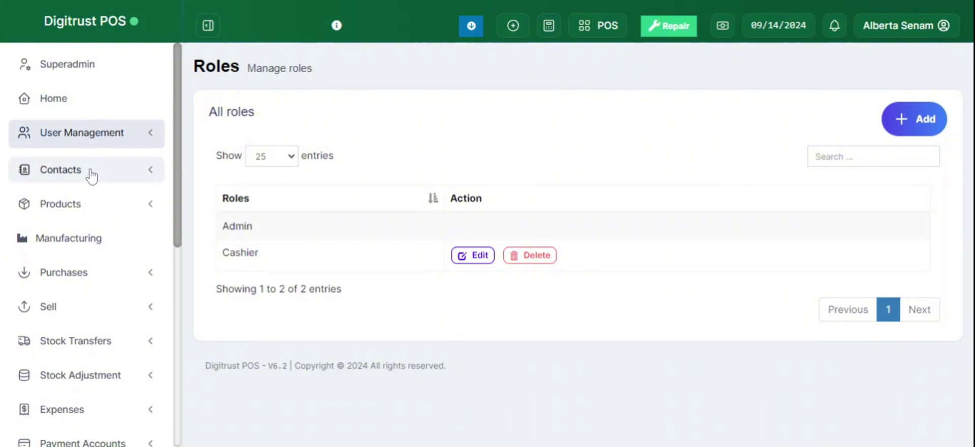
pyautogui.click(91, 175)
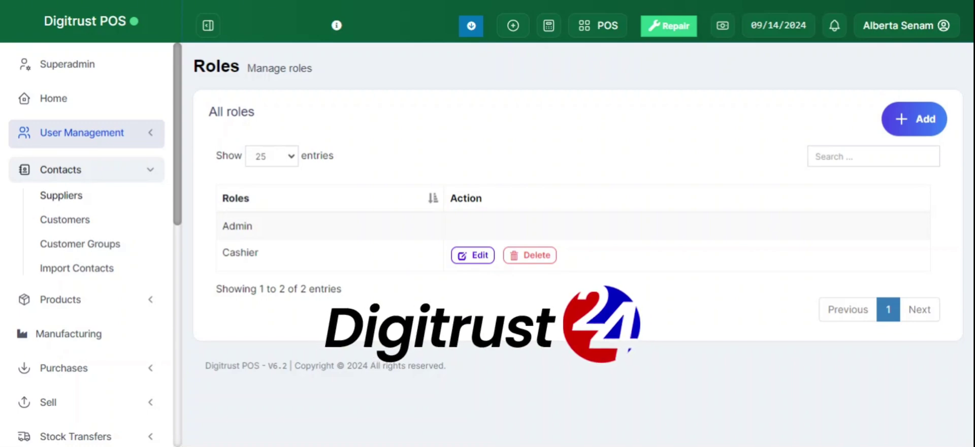
# Open the Suppliers list, scroll across its columns, and view supplier Digitrust 24's details
pyautogui.click(71, 201)
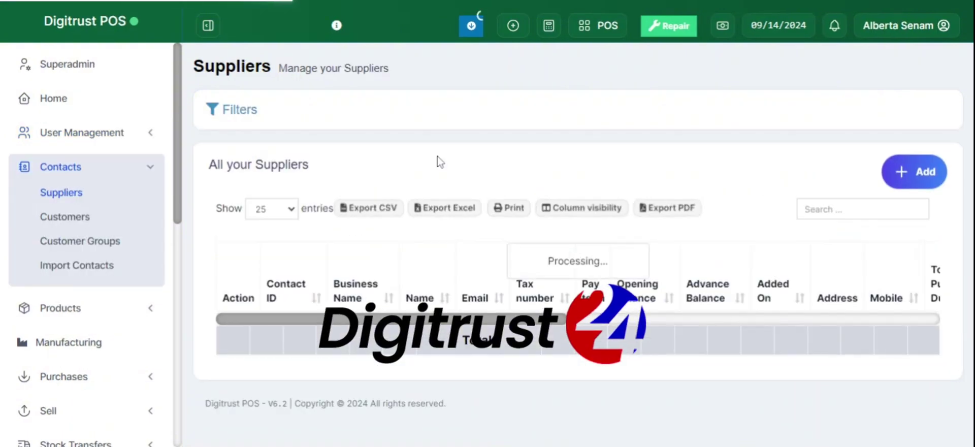
pyautogui.scroll(-3, 435, 159)
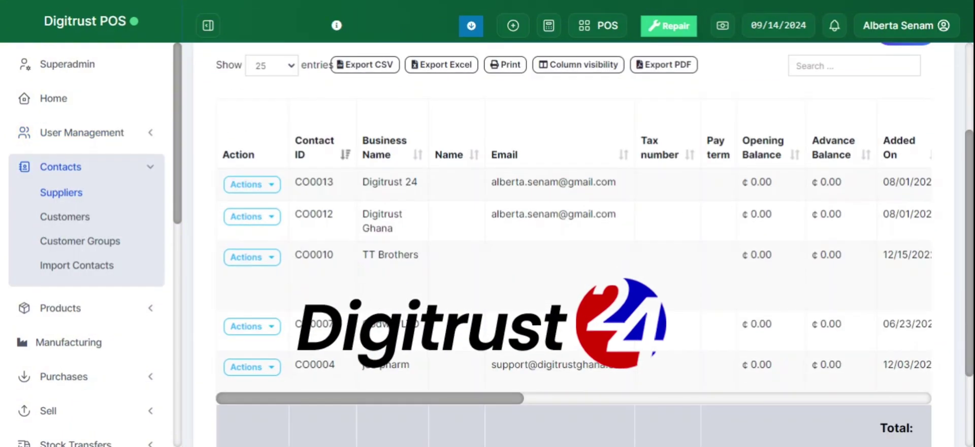
pyautogui.hscroll(3, 642, 231)
pyautogui.hscroll(5, 642, 231)
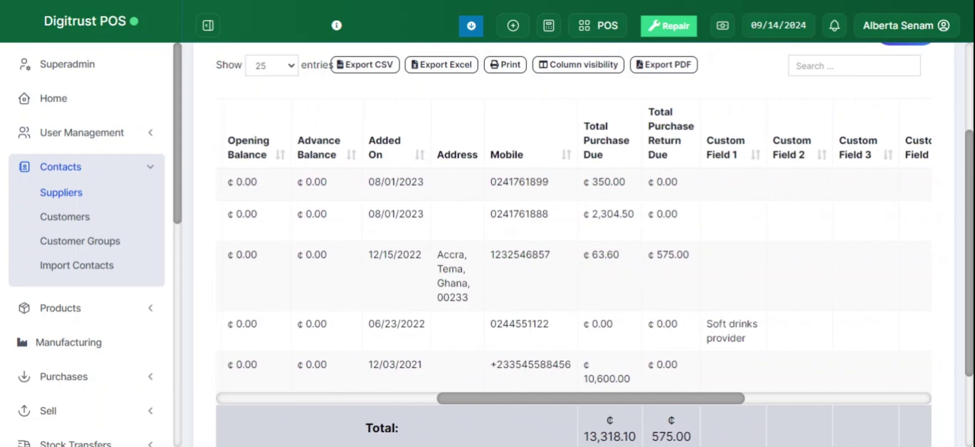
pyautogui.hscroll(3, 628, 227)
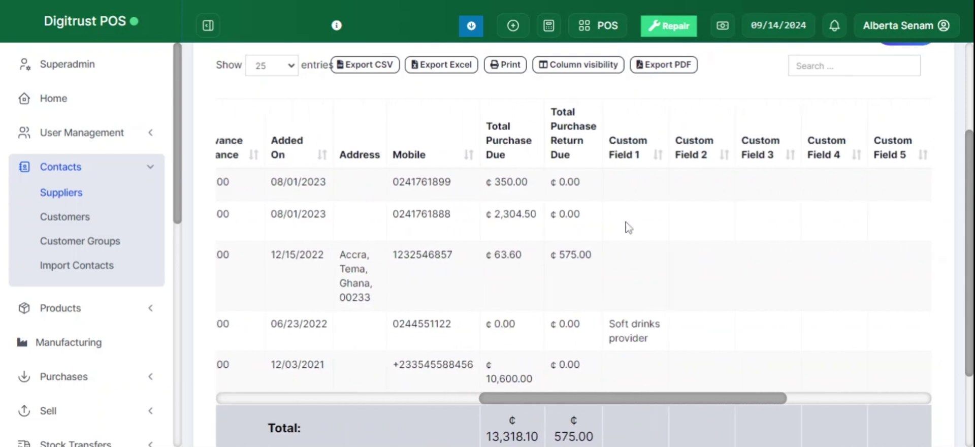
pyautogui.hscroll(-6, 628, 227)
pyautogui.hscroll(-4, 574, 254)
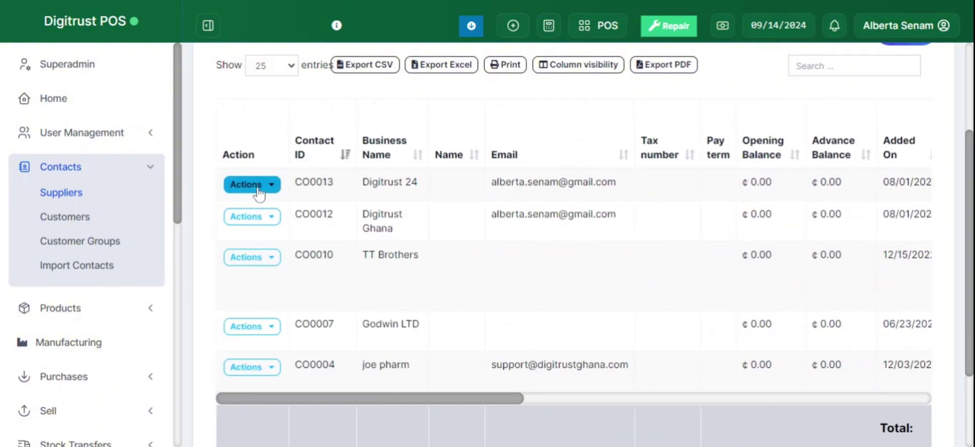
pyautogui.click(260, 184)
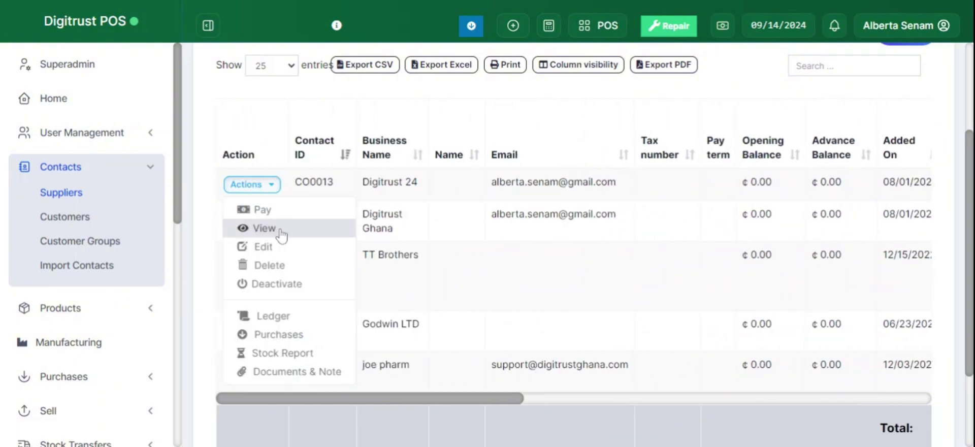
pyautogui.click(281, 229)
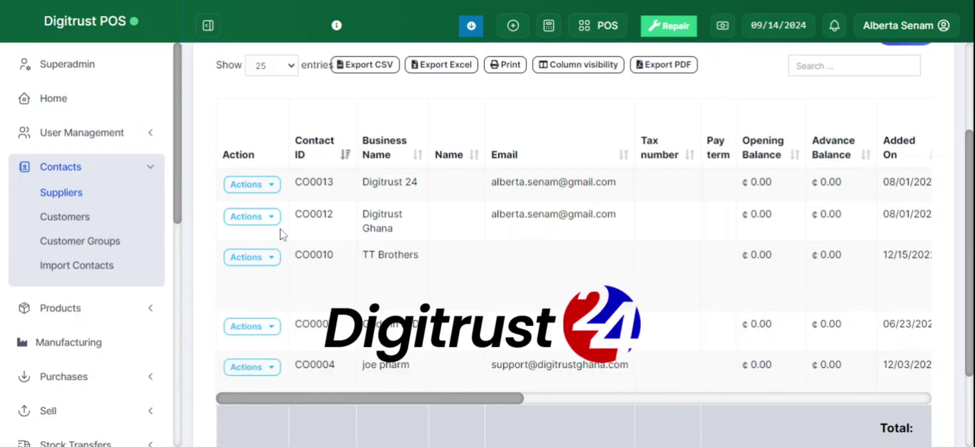
pyautogui.scroll(-3, 301, 173)
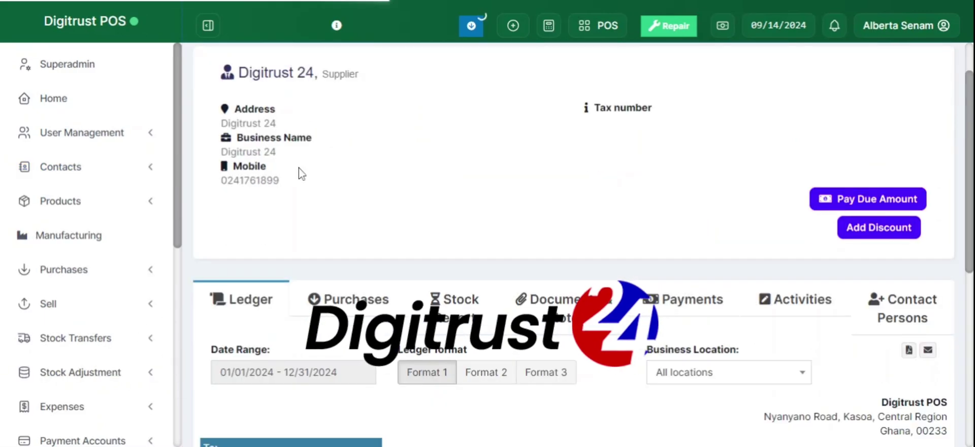
pyautogui.scroll(3, 301, 171)
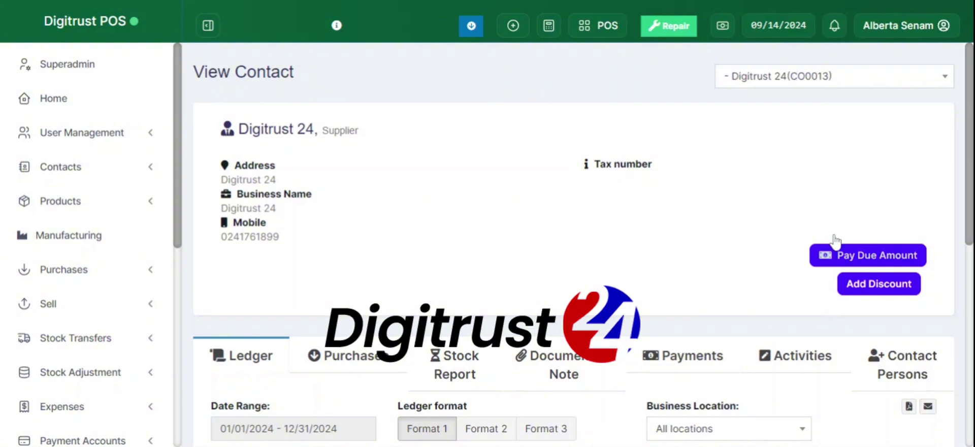
pyautogui.scroll(-5, 569, 244)
pyautogui.scroll(3, 561, 244)
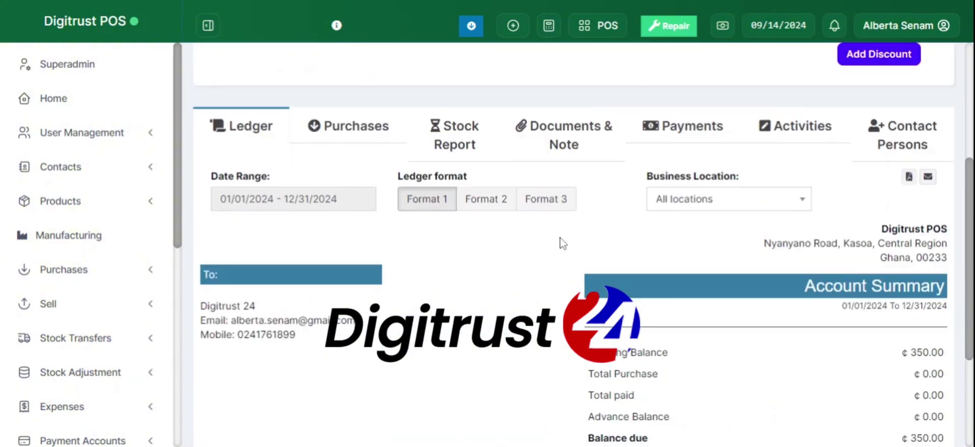
pyautogui.scroll(-6, 538, 96)
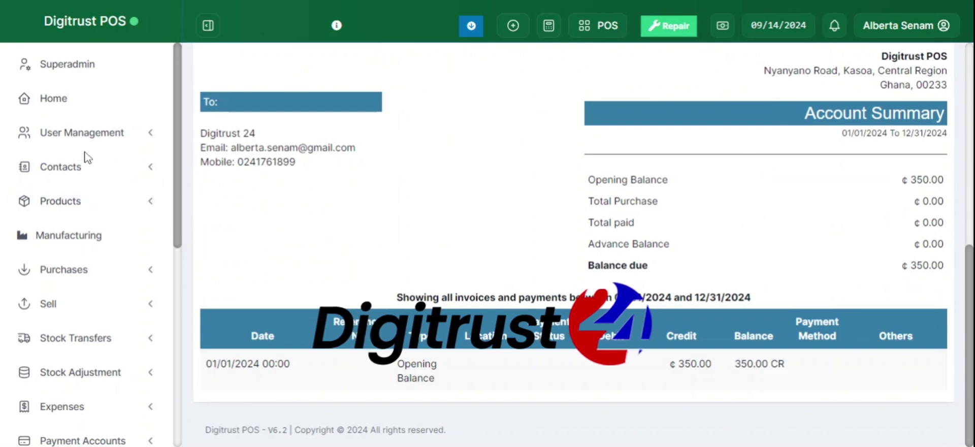
pyautogui.click(77, 171)
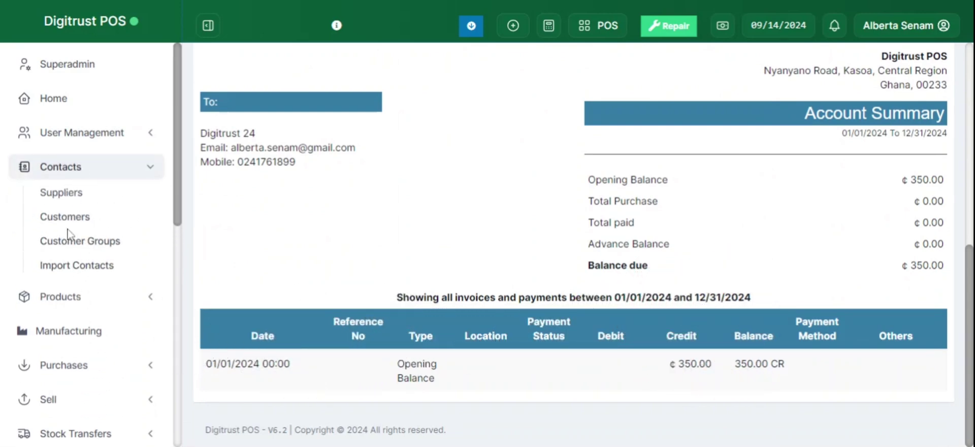
pyautogui.click(73, 169)
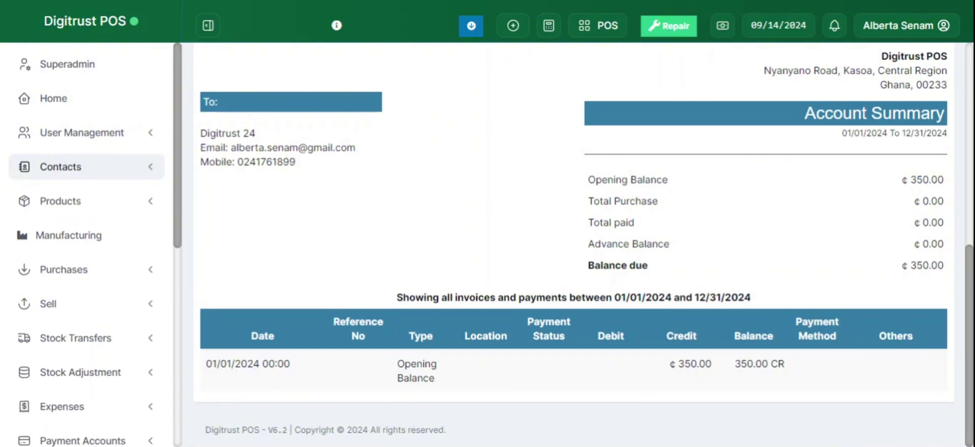
# Expand the Products menu to show List Products, Add Product and Update Price
pyautogui.click(105, 218)
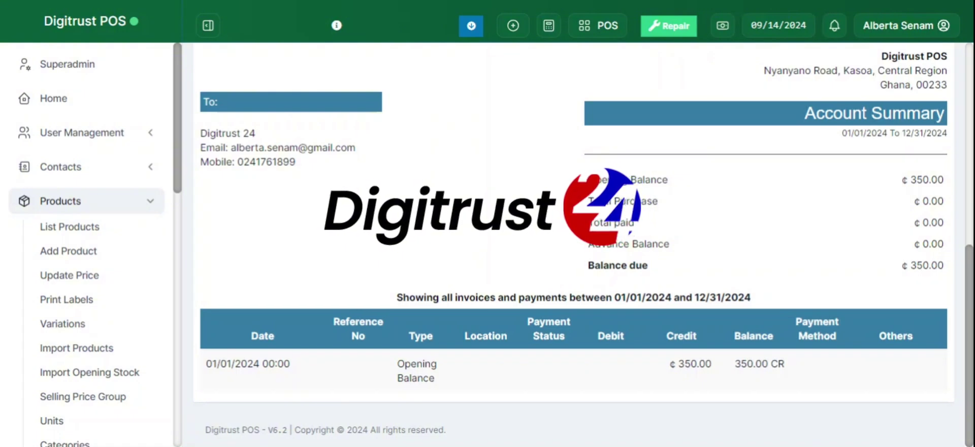
pyautogui.click(74, 203)
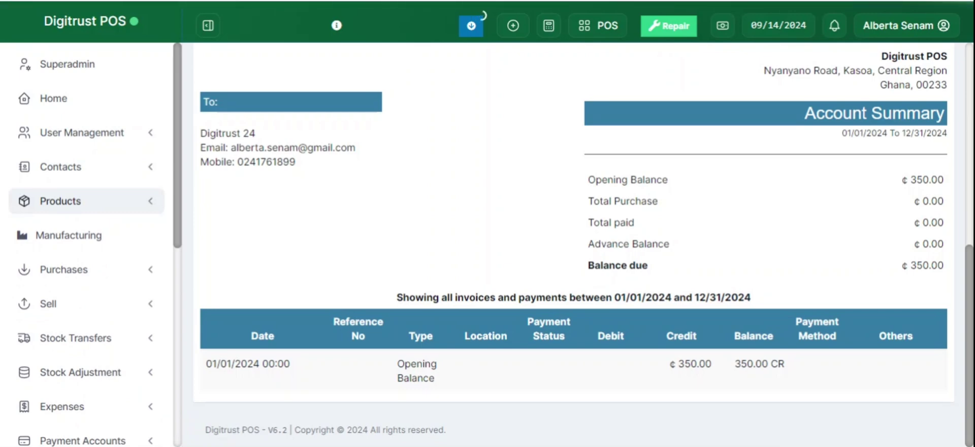
pyautogui.click(72, 202)
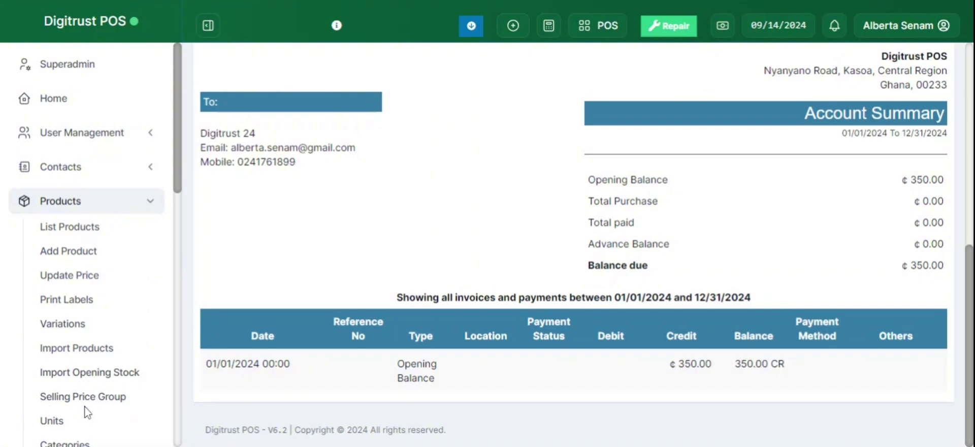
pyautogui.scroll(-2, 60, 168)
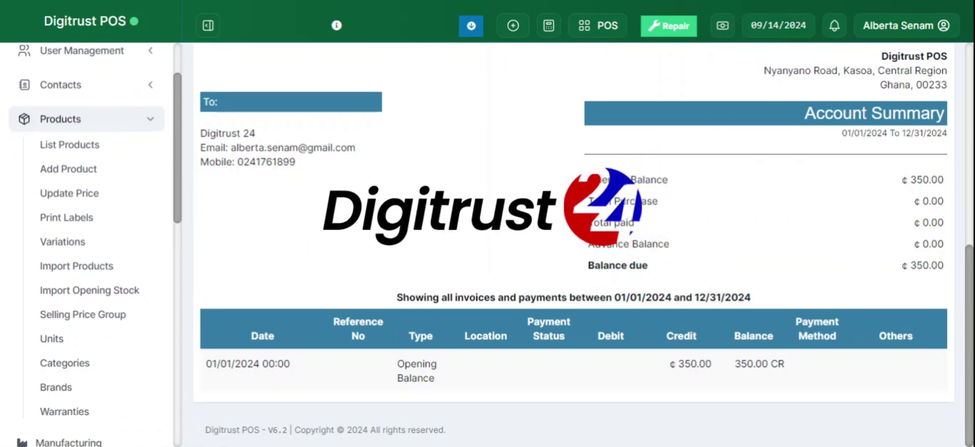
# Collapse Products, expand Manufacturing and Purchases, then expand Sell to show All sales, Add Sale and List POS
pyautogui.click(60, 118)
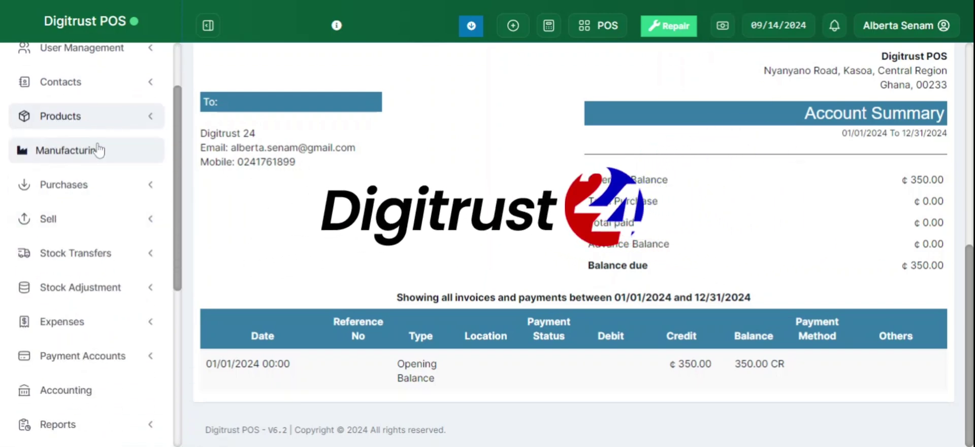
pyautogui.click(97, 150)
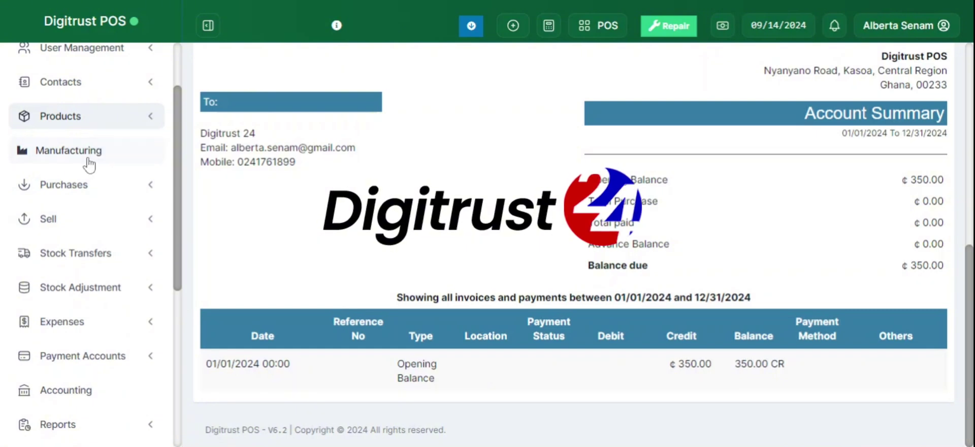
pyautogui.click(112, 189)
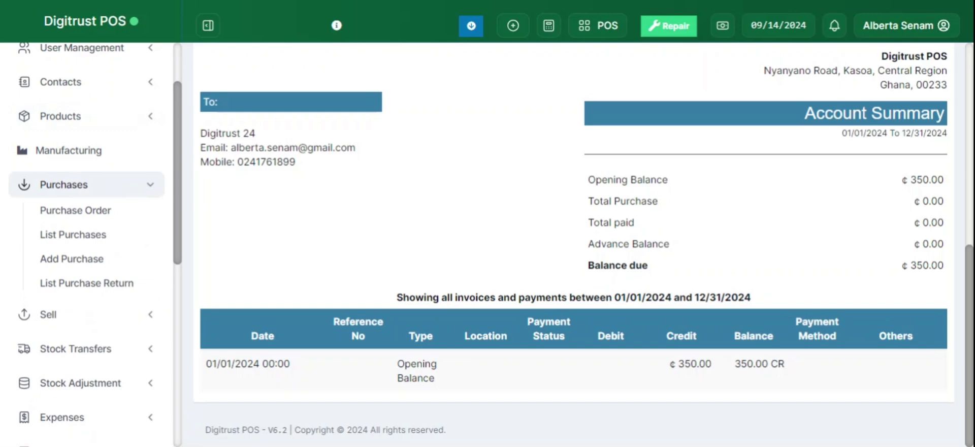
pyautogui.click(113, 189)
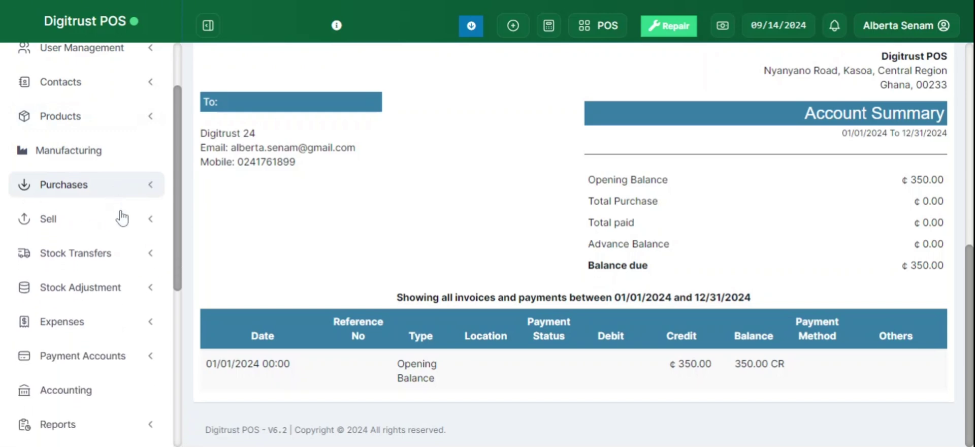
pyautogui.click(116, 227)
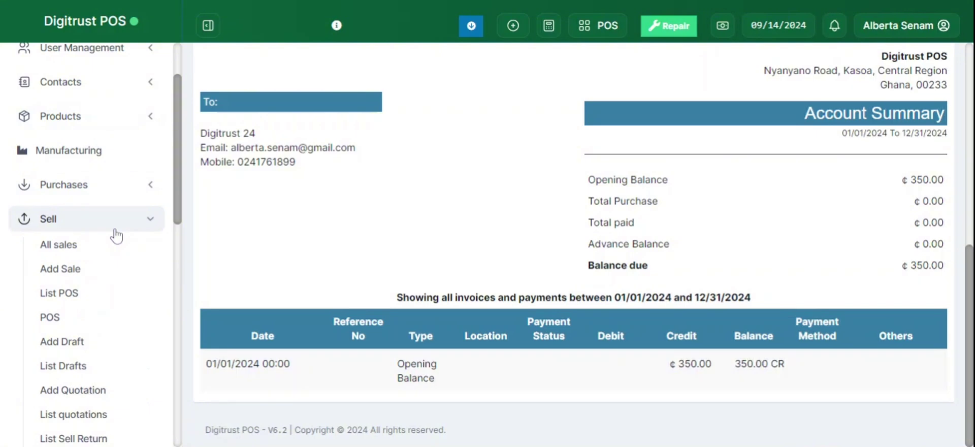
pyautogui.scroll(-2, 86, 244)
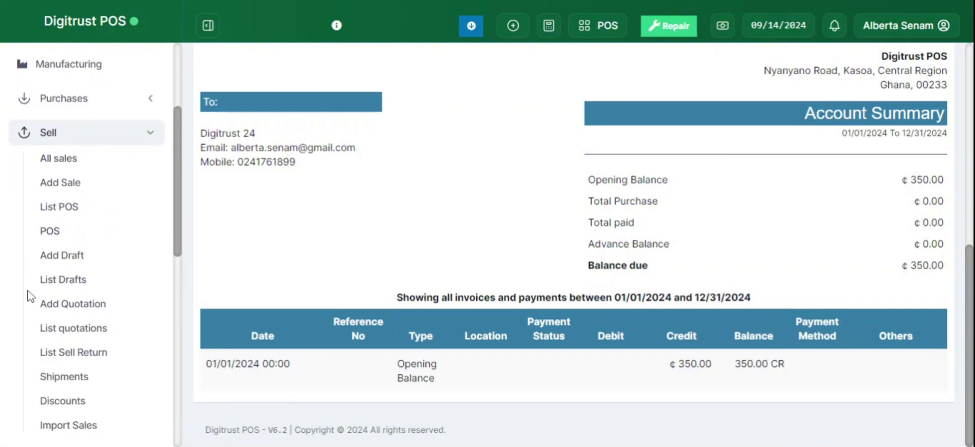
# Filter All sales to the Digitrust Restaurant (BL0004) location, showing two paid cash sales totalling ₵26.56
pyautogui.click(78, 161)
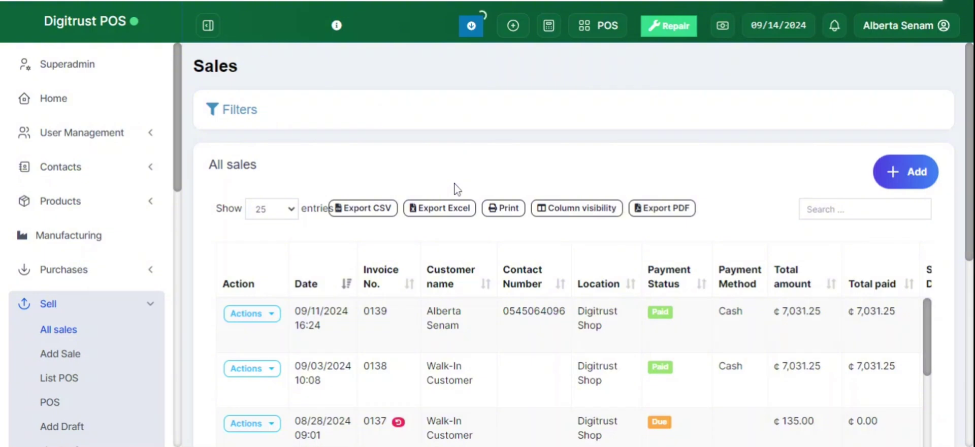
pyautogui.click(246, 112)
pyautogui.click(261, 182)
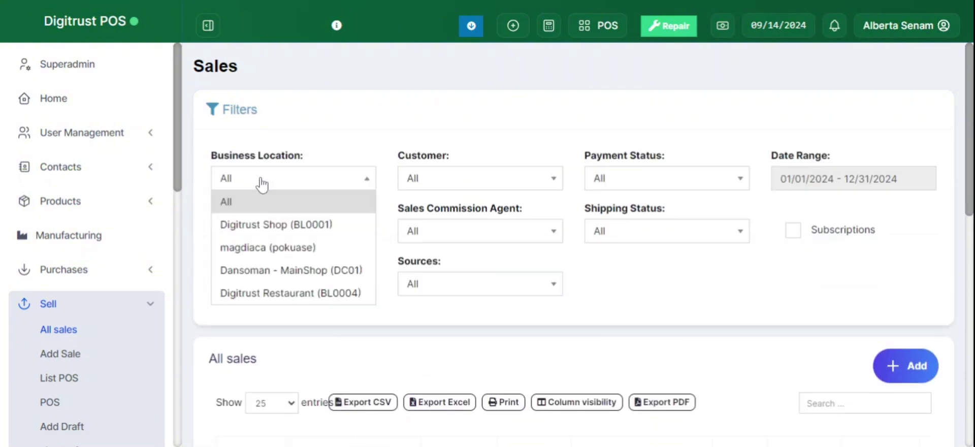
pyautogui.click(277, 275)
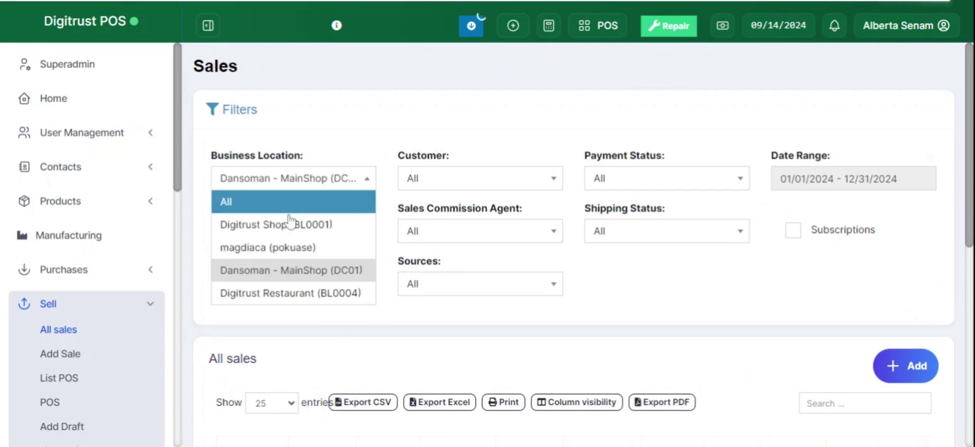
pyautogui.click(276, 300)
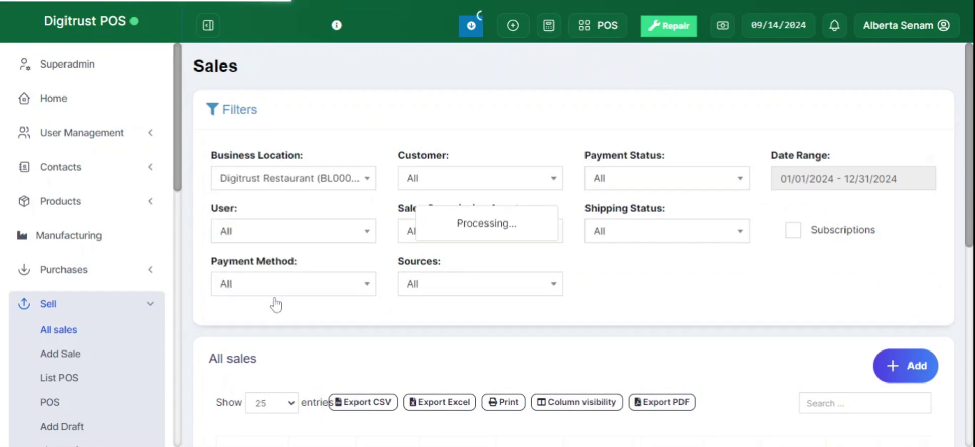
pyautogui.click(226, 110)
pyautogui.scroll(-3, 98, 331)
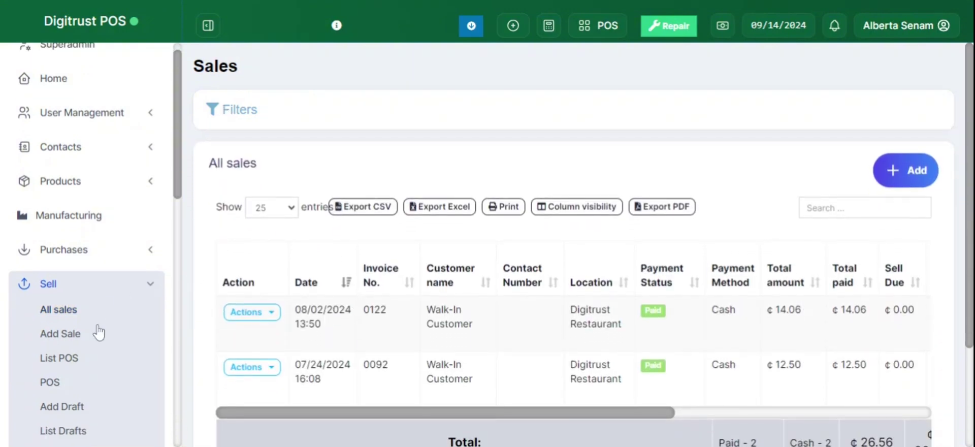
pyautogui.scroll(-3, 128, 299)
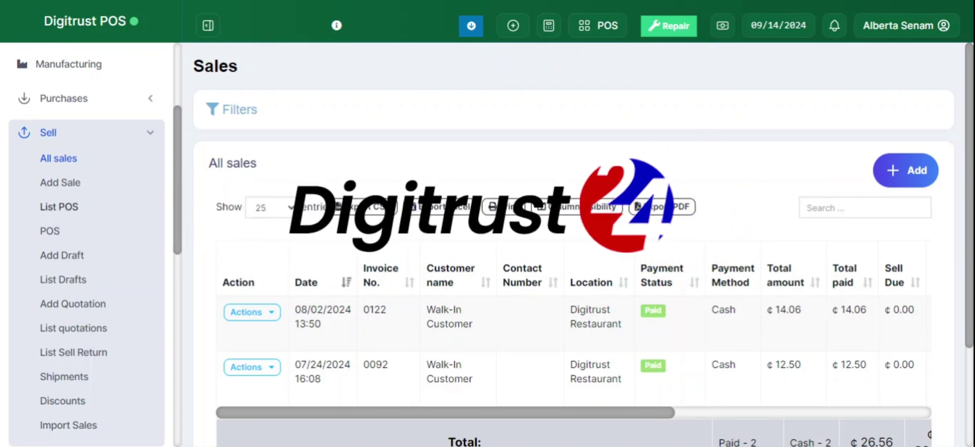
# Expand Stock Transfers, Stock Adjustment and Expenses in turn, then expand Payment Accounts
pyautogui.scroll(-2, 98, 264)
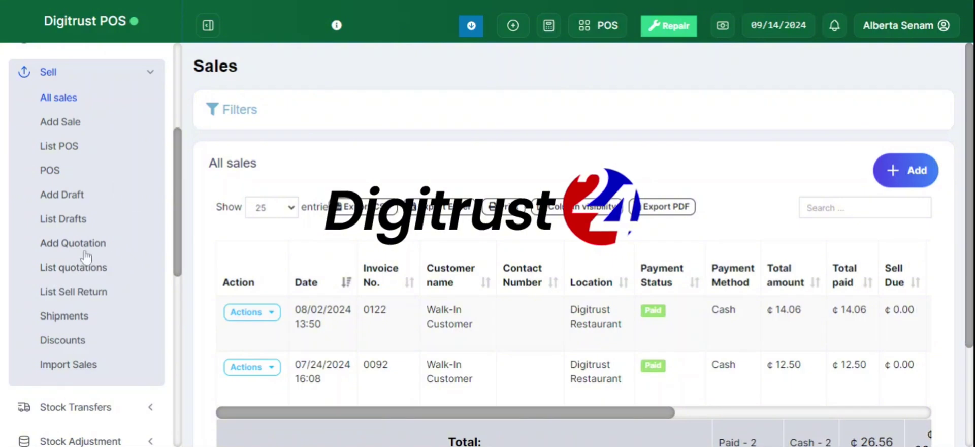
pyautogui.scroll(-5, 86, 257)
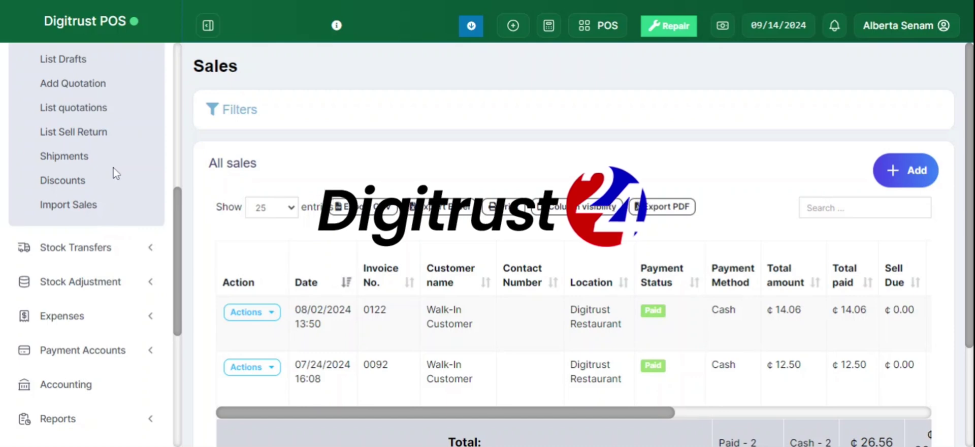
pyautogui.click(101, 248)
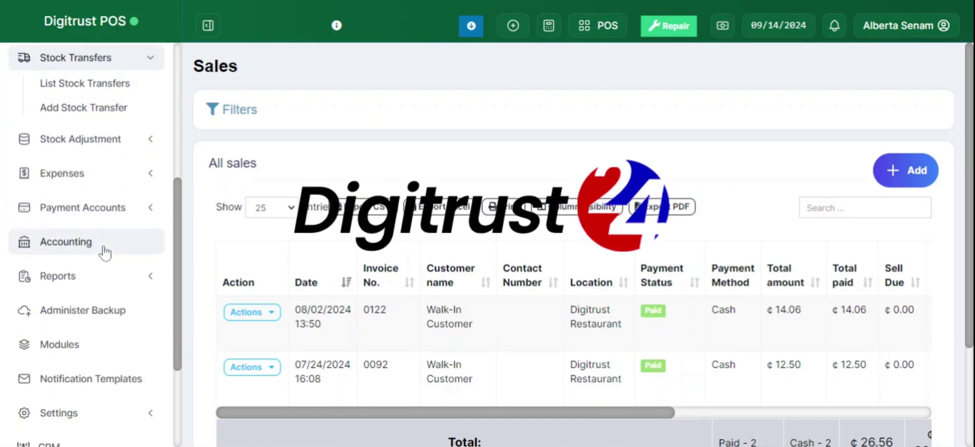
pyautogui.scroll(2, 102, 250)
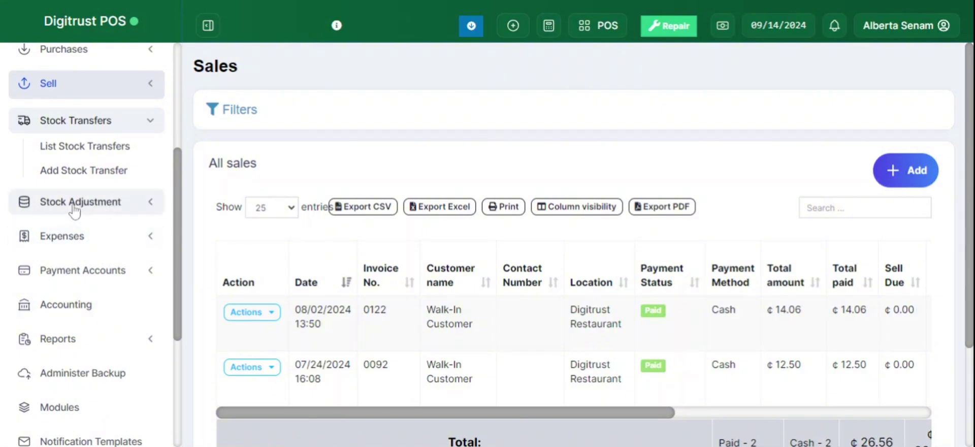
pyautogui.click(72, 203)
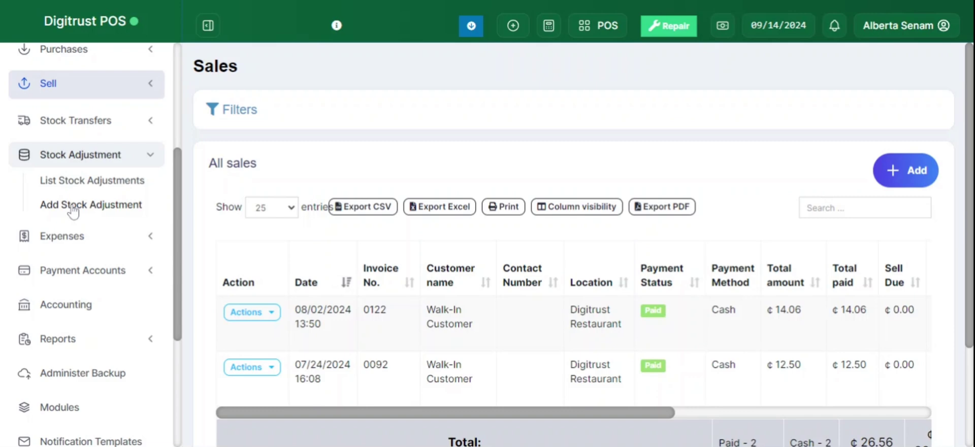
pyautogui.click(78, 243)
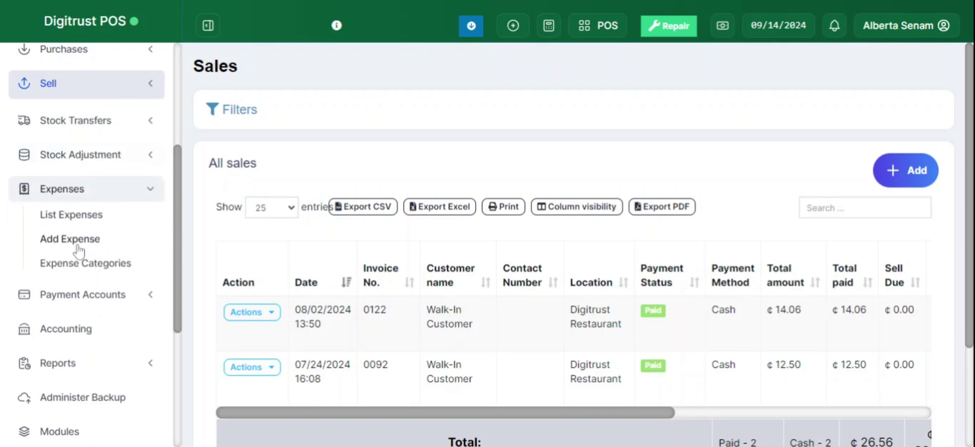
pyautogui.click(72, 189)
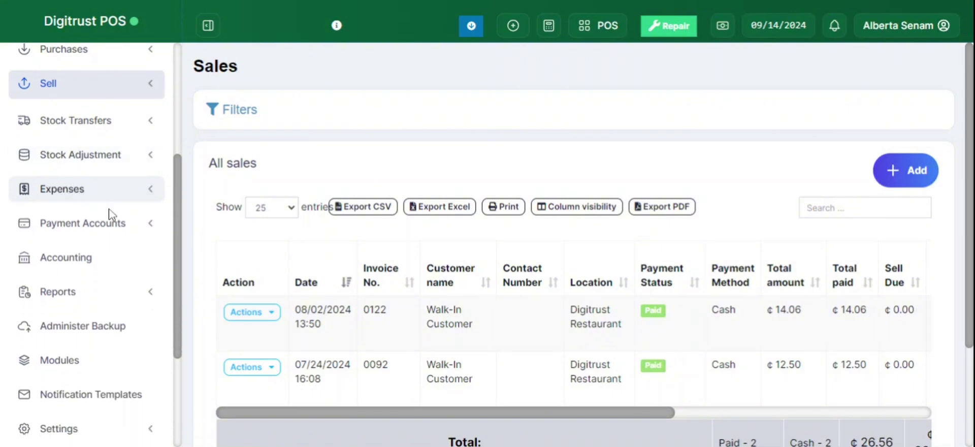
pyautogui.click(119, 225)
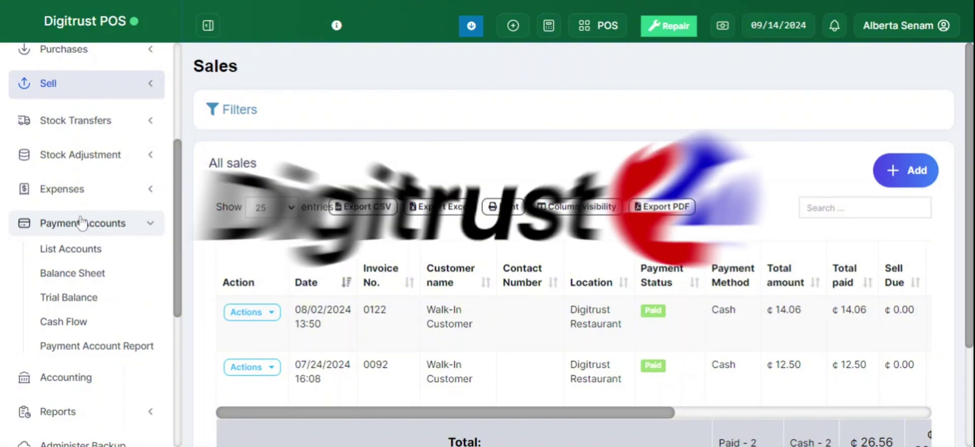
# Open the Payment Accounts list and scroll through it
pyautogui.click(84, 251)
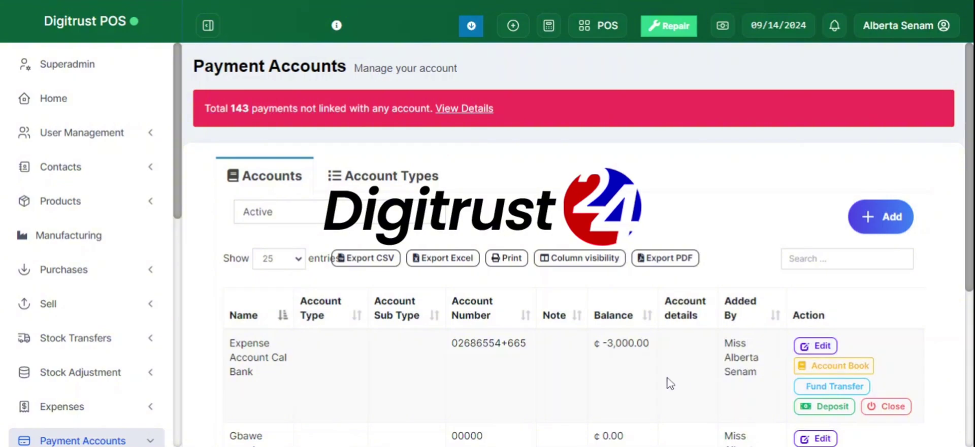
pyautogui.scroll(-4, 668, 381)
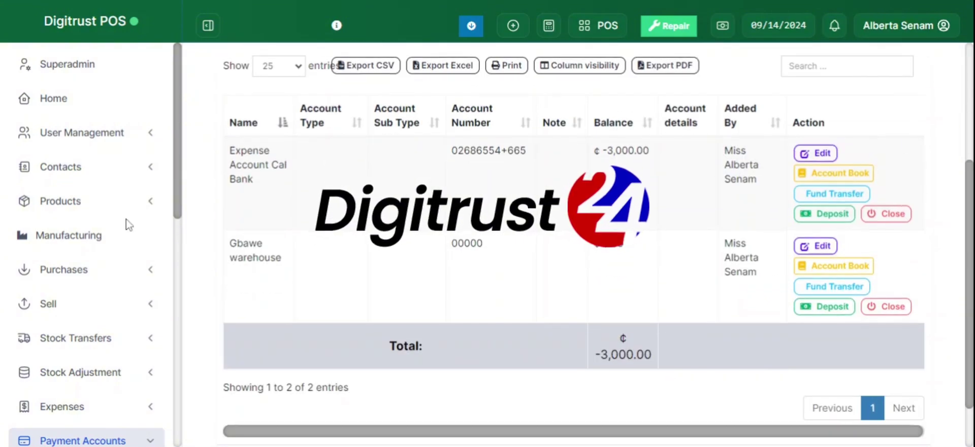
pyautogui.scroll(-9, 127, 223)
pyautogui.scroll(2, 115, 136)
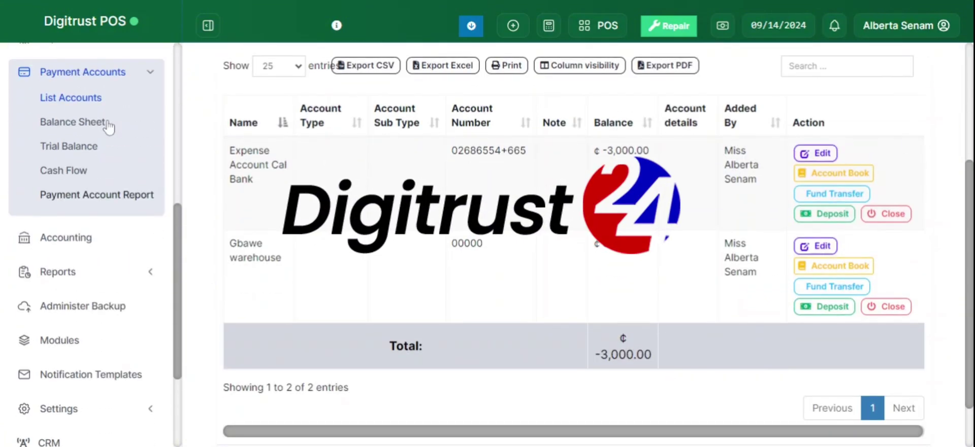
# Open the Accounting overview showing Expenses and Income of ₵402,533.39, and expand Reports
pyautogui.click(75, 240)
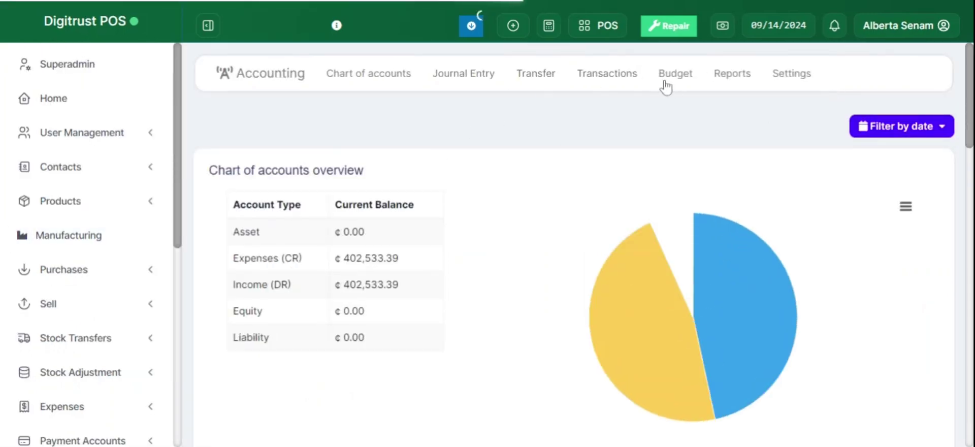
pyautogui.scroll(-6, 142, 285)
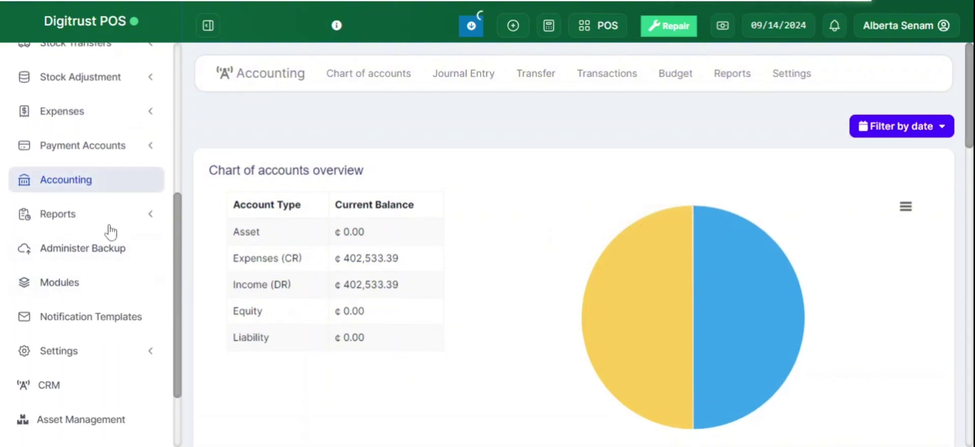
pyautogui.click(108, 223)
pyautogui.scroll(-3, 78, 319)
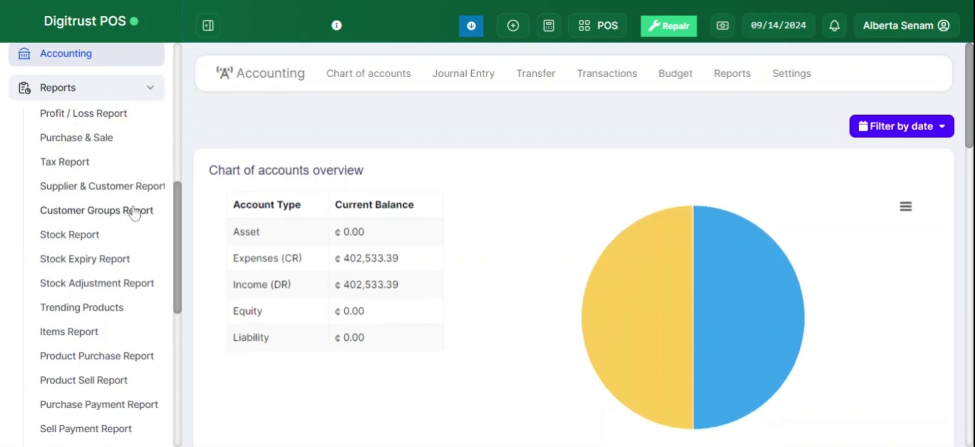
# Open the Stock Report and browse each product's SKU, current stock, stock value and potential profit
pyautogui.click(92, 239)
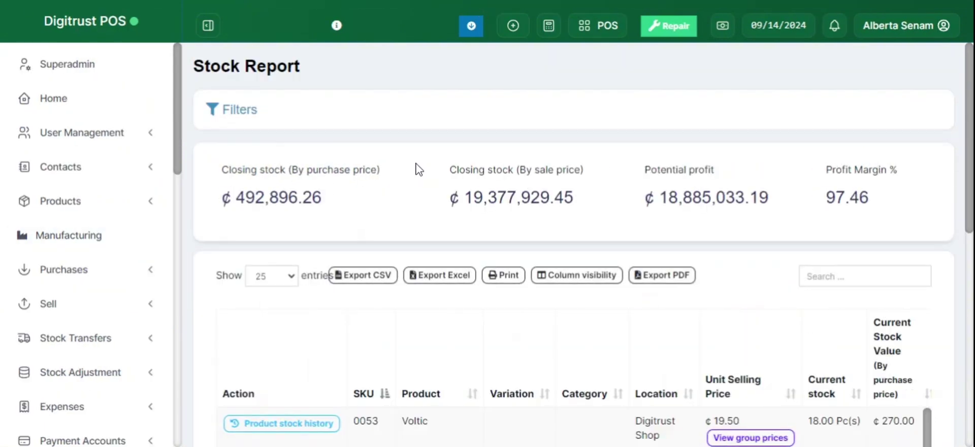
pyautogui.scroll(-5, 418, 169)
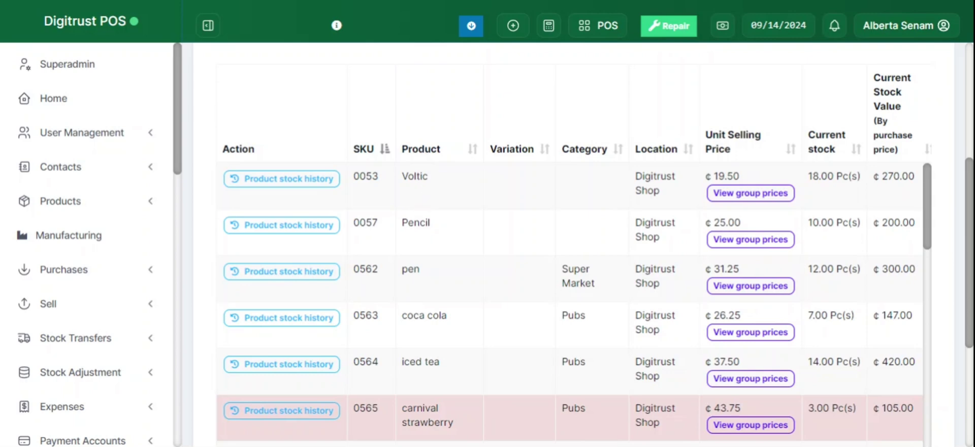
pyautogui.hscroll(2, 614, 247)
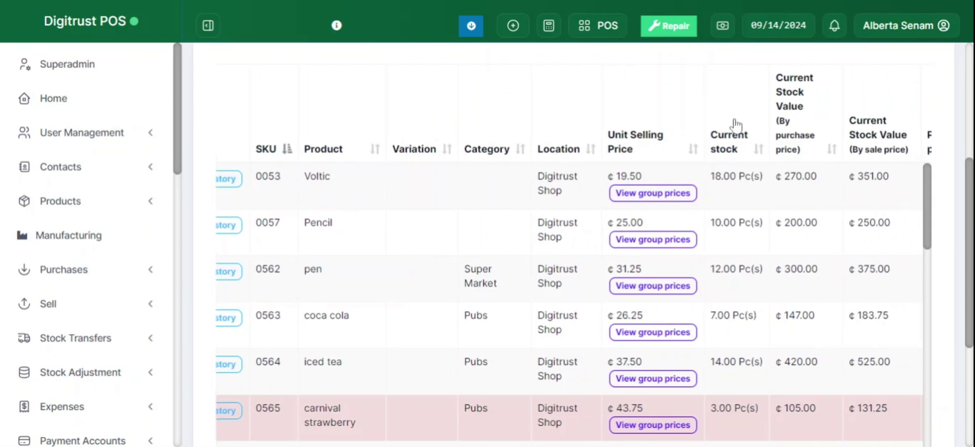
pyautogui.hscroll(1, 744, 189)
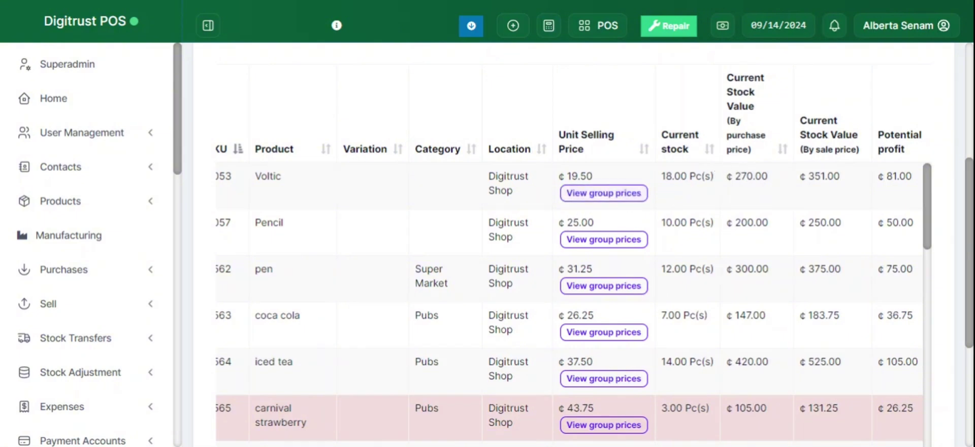
pyautogui.hscroll(2, 568, 256)
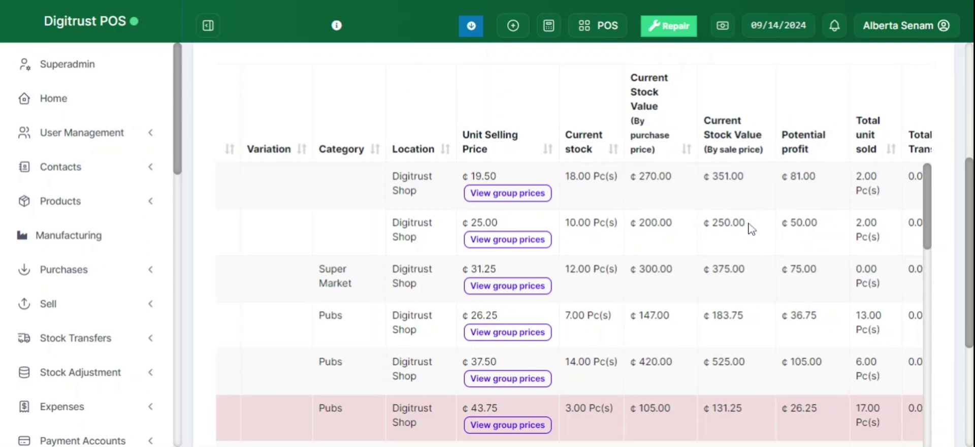
pyautogui.hscroll(3, 750, 227)
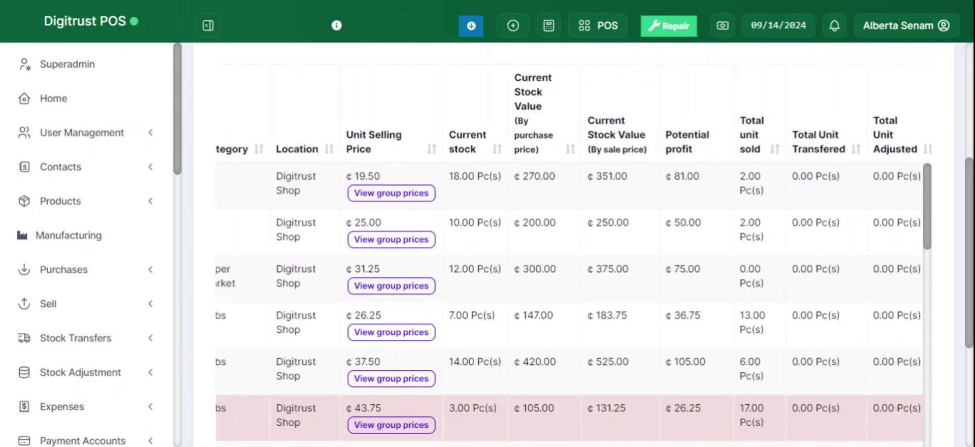
pyautogui.hscroll(-6, 574, 256)
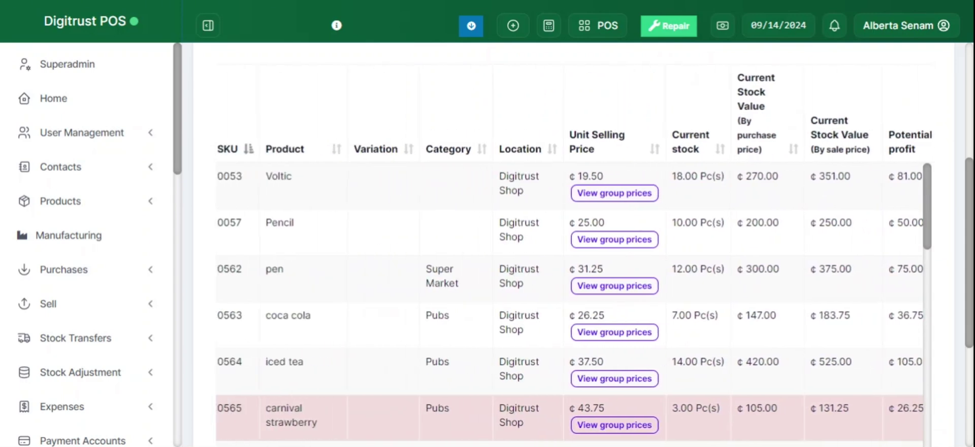
pyautogui.scroll(-5, 573, 304)
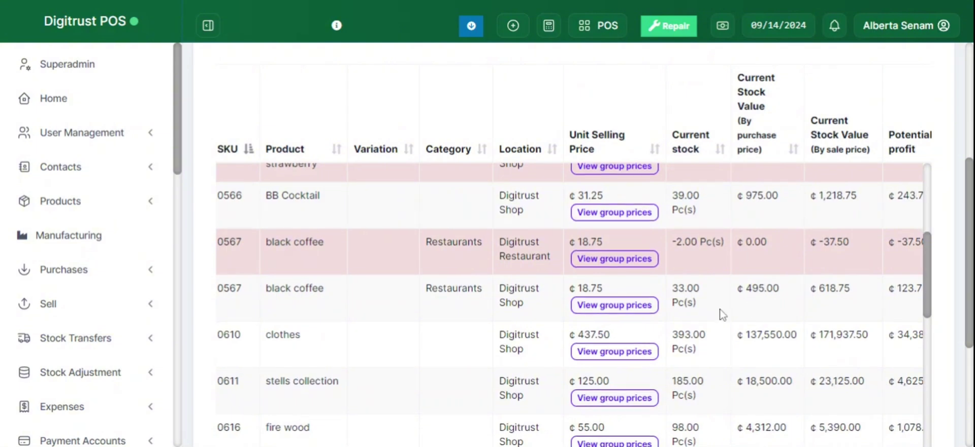
pyautogui.scroll(2, 573, 304)
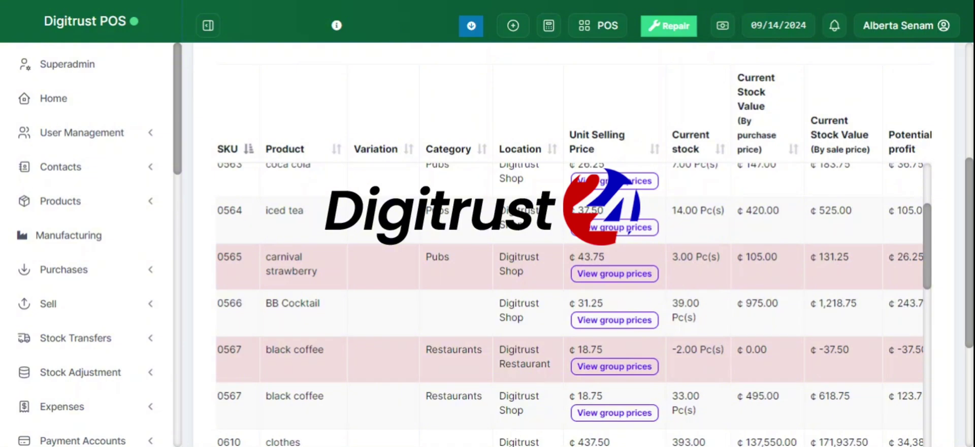
pyautogui.scroll(-3, 568, 304)
pyautogui.scroll(-6, 569, 304)
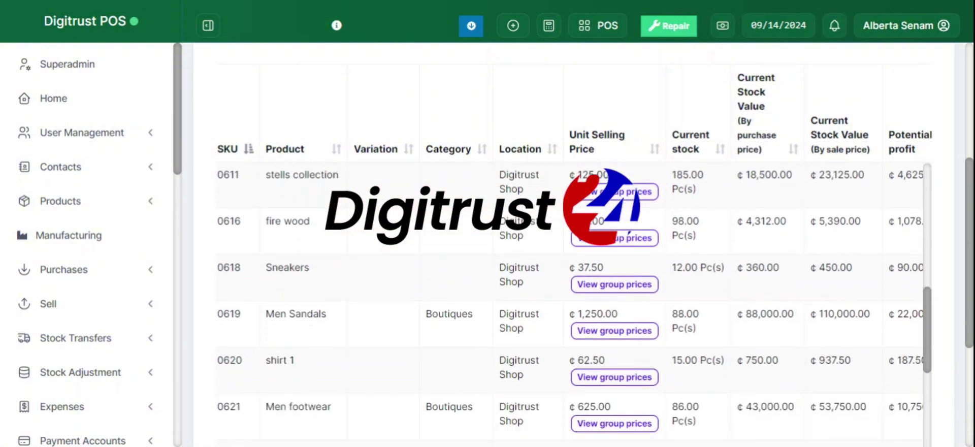
pyautogui.scroll(-5, 685, 285)
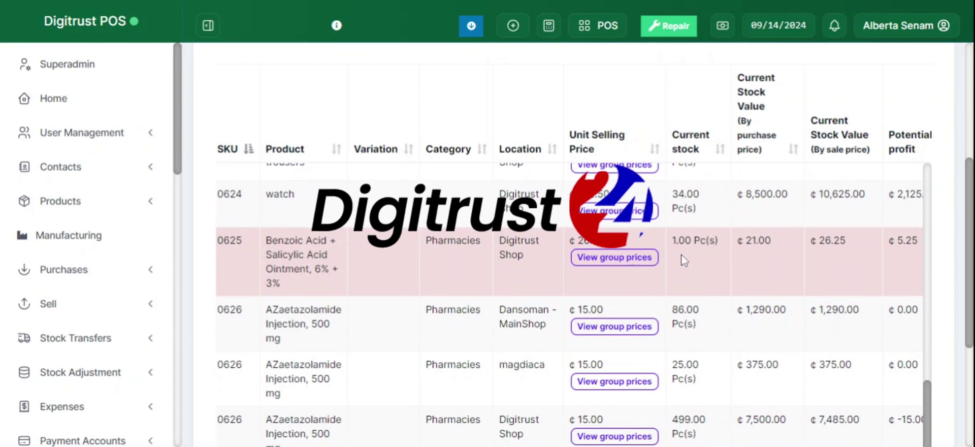
pyautogui.scroll(14, 681, 258)
pyautogui.scroll(4, 682, 258)
pyautogui.scroll(-8, 167, 250)
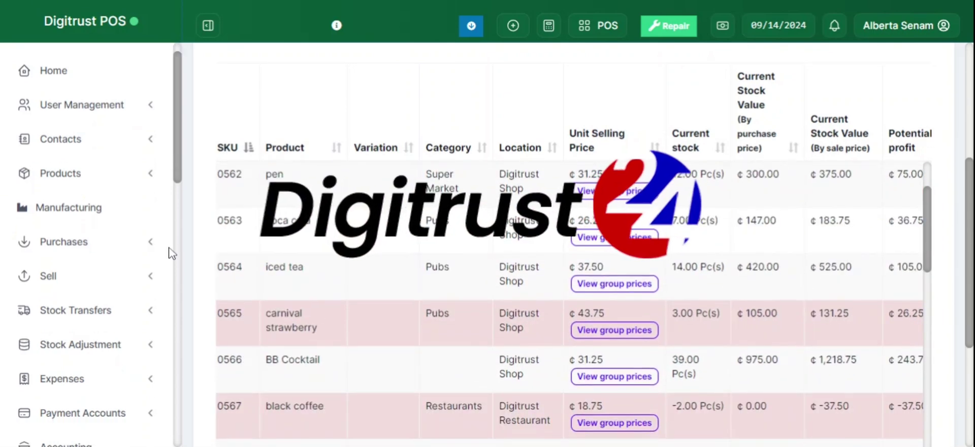
# Set Trending Products' number of products to 100 and view the chart led by Acetazolamide Tablets
pyautogui.scroll(-3, 66, 310)
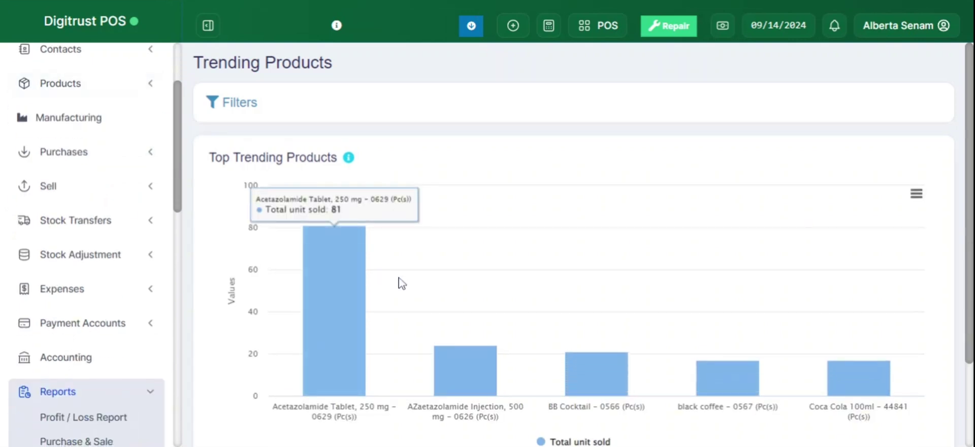
pyautogui.click(230, 104)
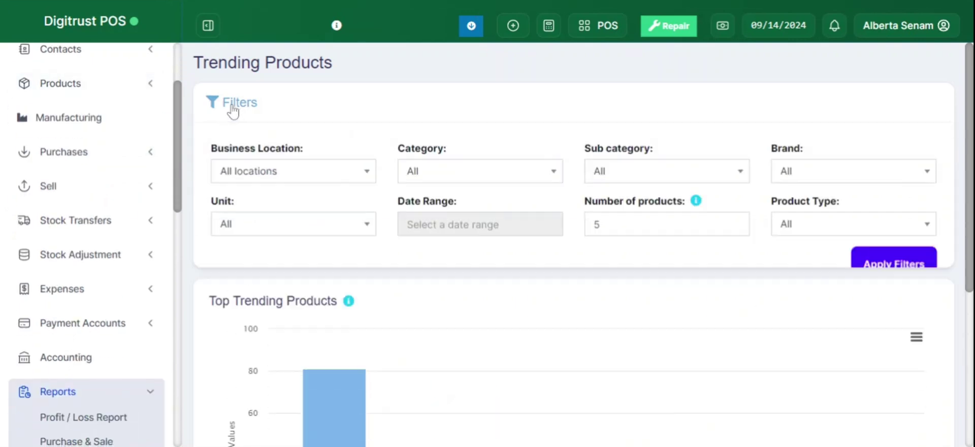
pyautogui.click(696, 228)
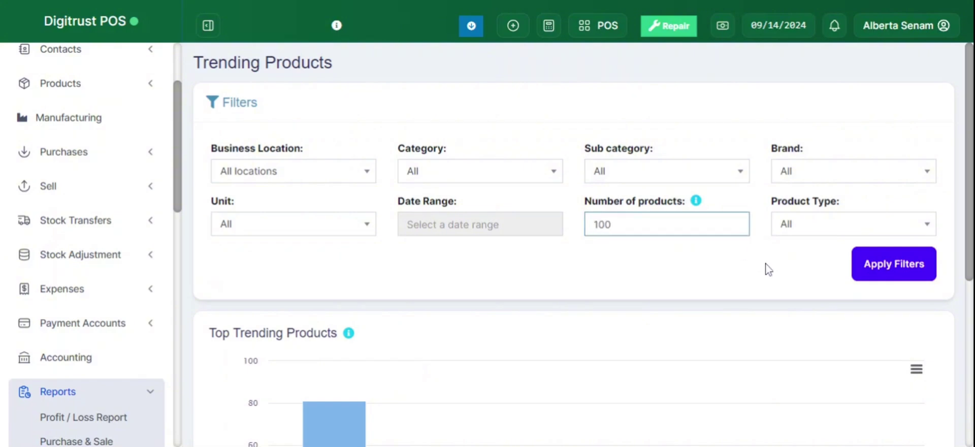
pyautogui.click(895, 279)
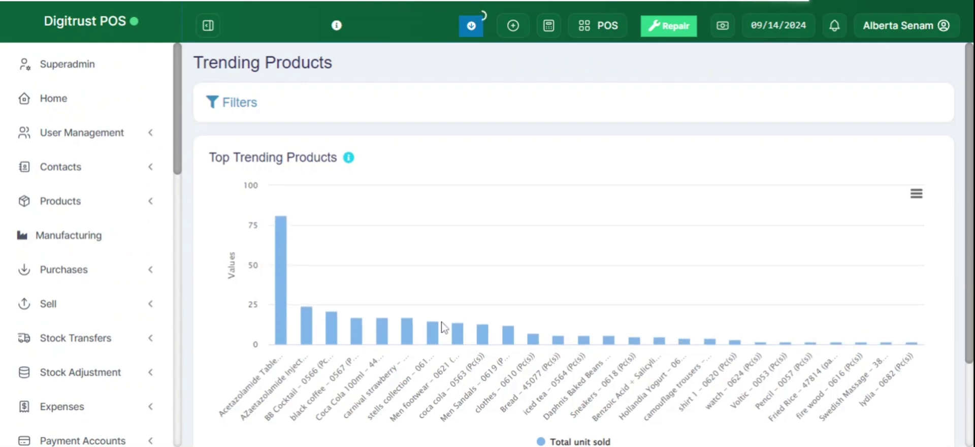
pyautogui.scroll(-5, 15, 350)
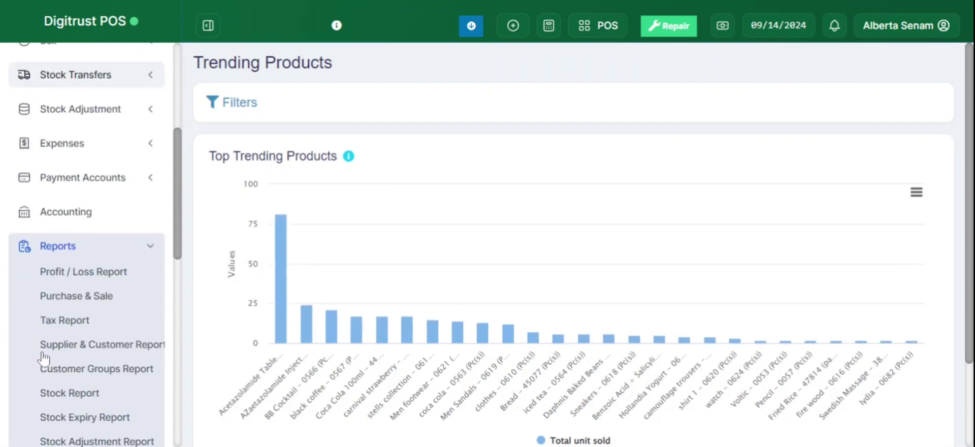
pyautogui.scroll(-3, 328, 258)
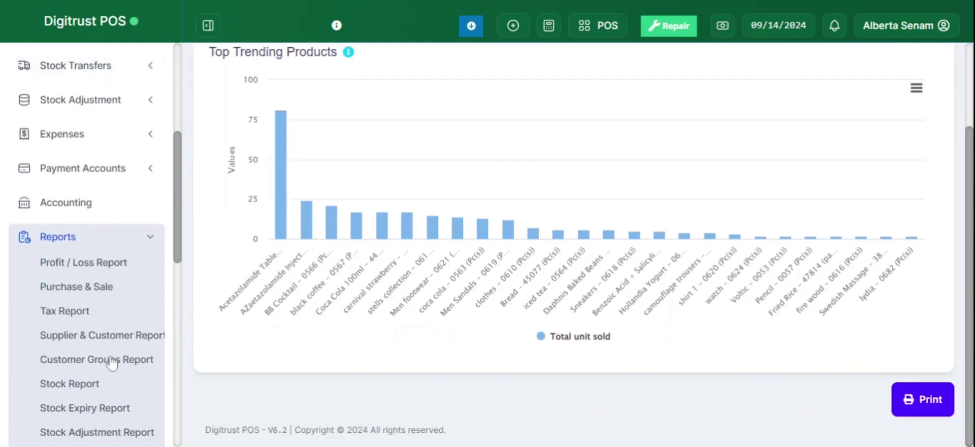
pyautogui.scroll(-10, 80, 370)
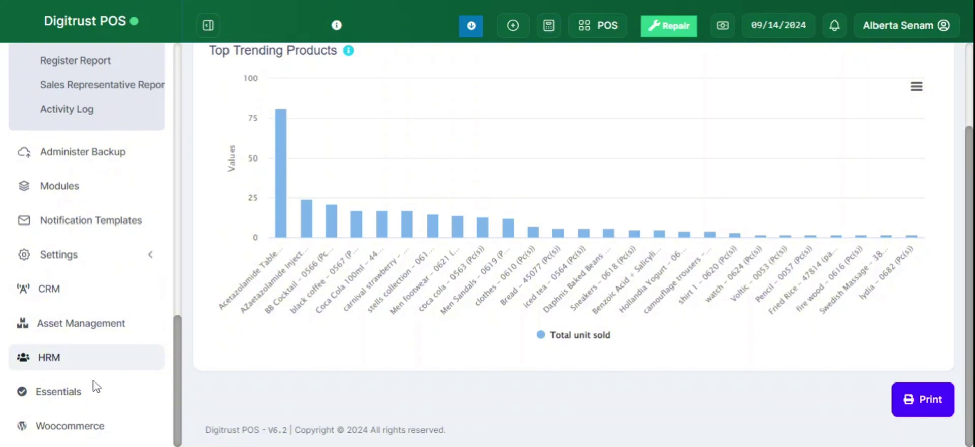
# Collapse the Reports list, return to the Home dashboard, and open the POS screen
pyautogui.scroll(10, 113, 302)
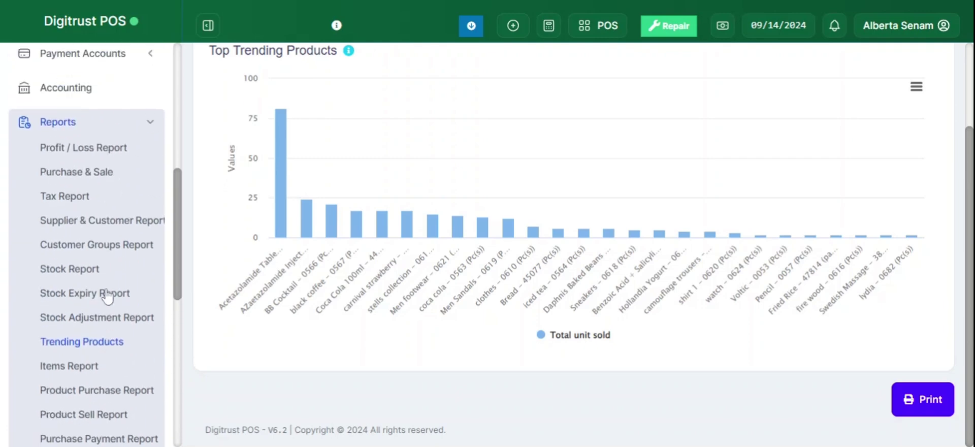
pyautogui.click(45, 160)
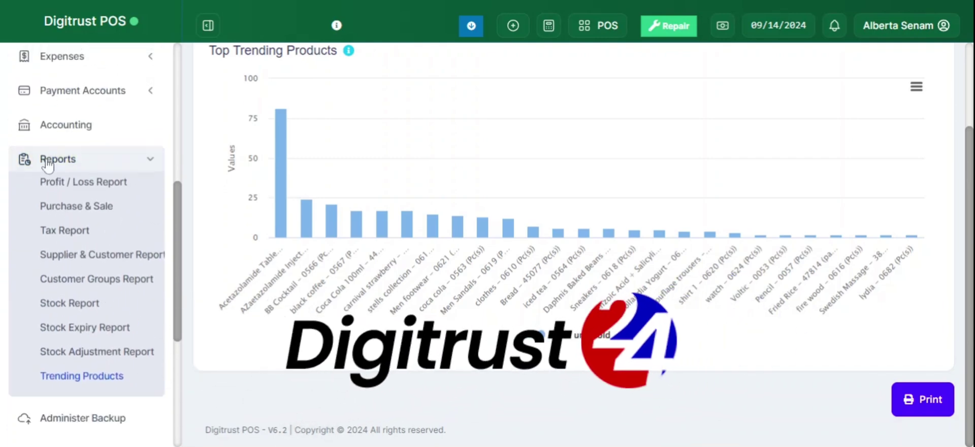
pyautogui.scroll(5, 46, 164)
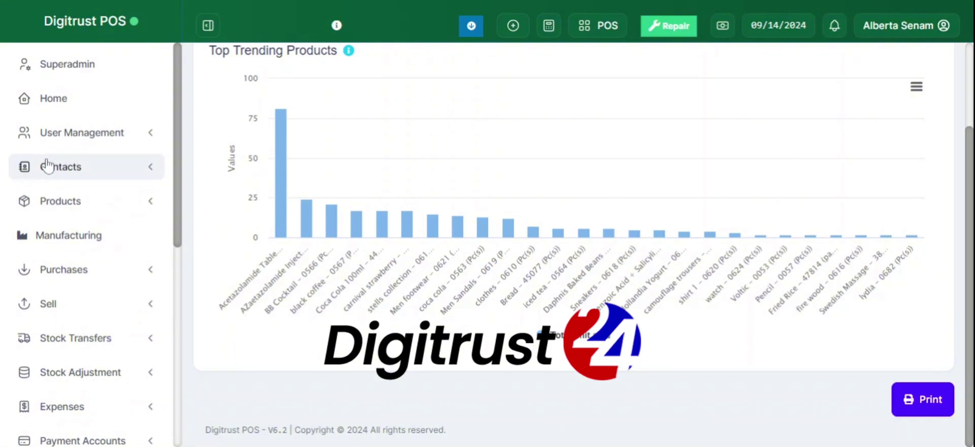
pyautogui.click(80, 102)
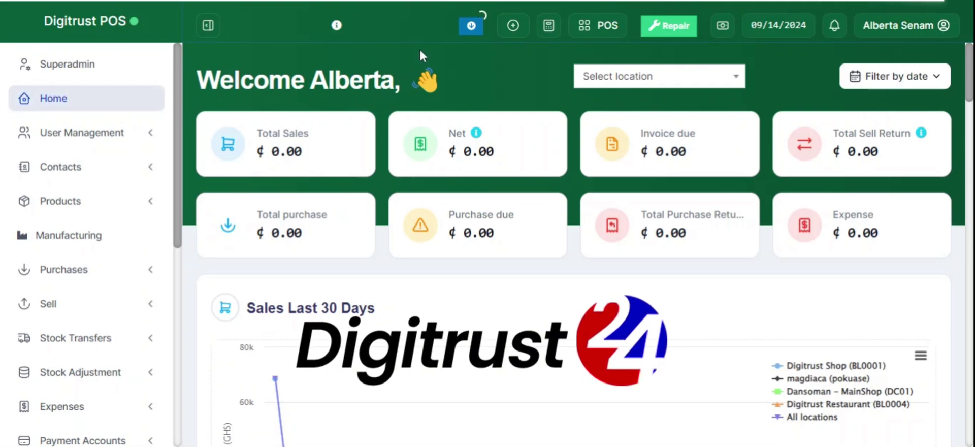
pyautogui.click(604, 26)
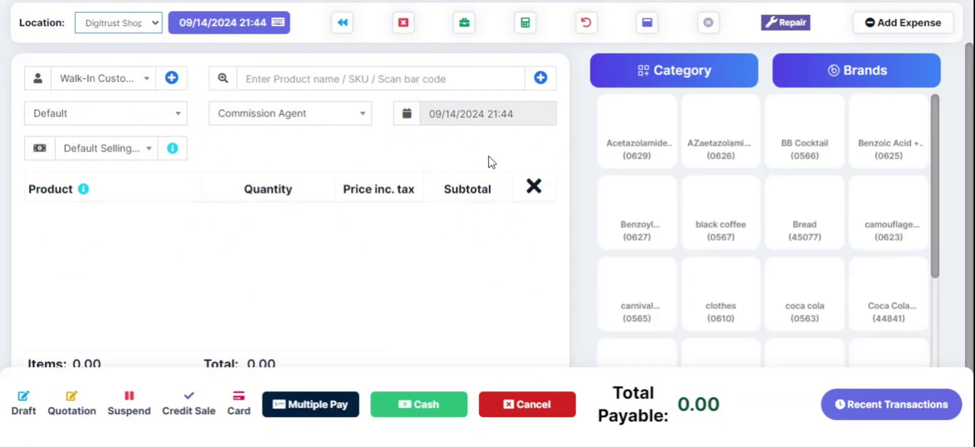
# Add Acetazolamide Tablet and Benzoyl Peroxide Cream to the cart, with Acetazolamide quantity 5
pyautogui.click(634, 136)
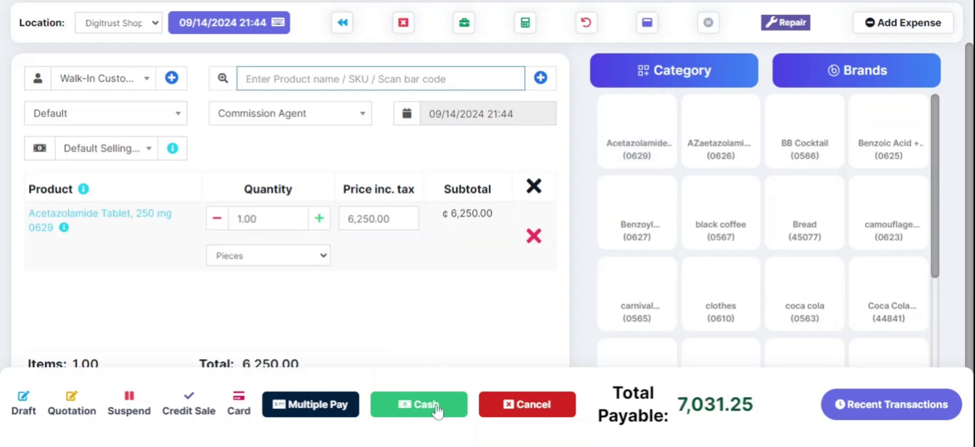
pyautogui.click(643, 224)
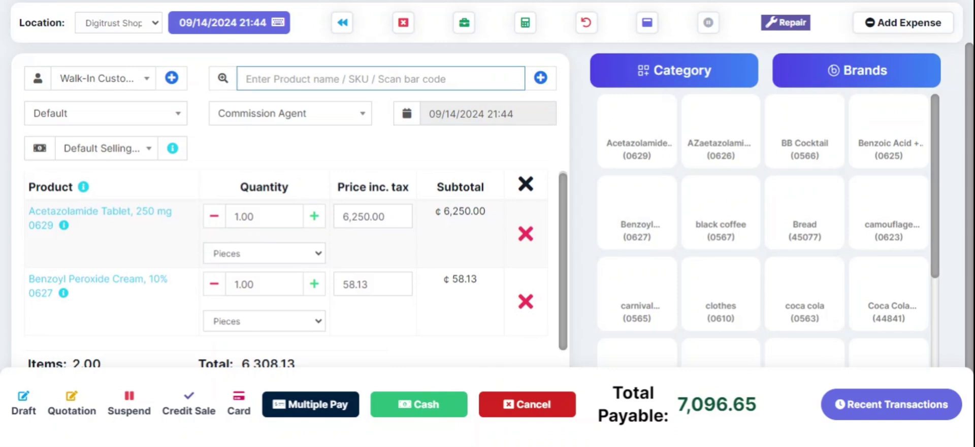
pyautogui.doubleClick(244, 216)
pyautogui.write('5')
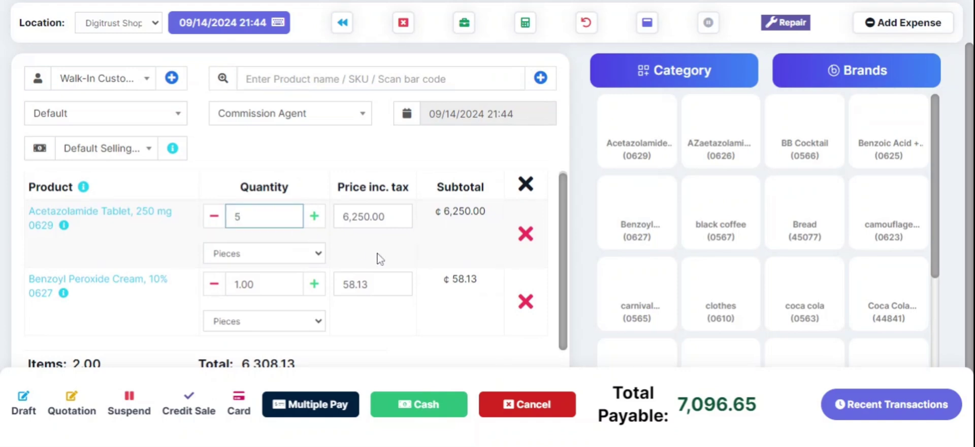
pyautogui.click(378, 259)
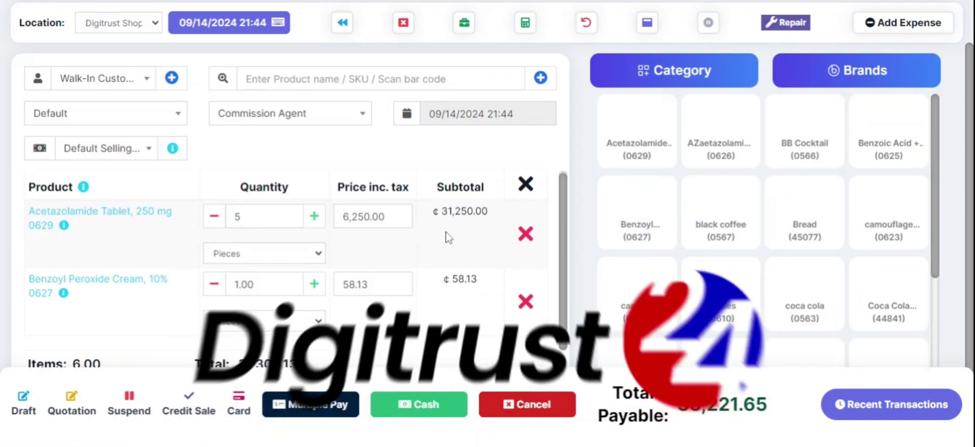
# Set Benzoyl Peroxide Cream quantity to 3 and sell Acetazolamide Tablet in boxes
pyautogui.click(315, 283)
pyautogui.click(315, 284)
pyautogui.click(314, 284)
pyautogui.click(321, 282)
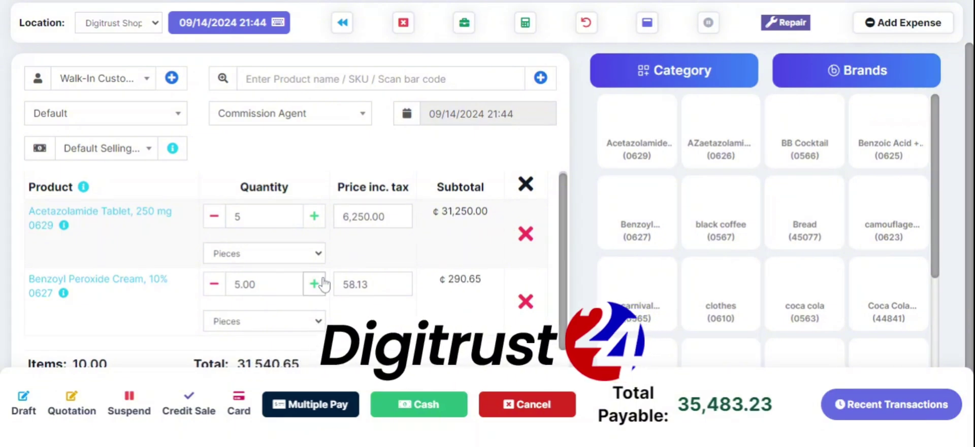
pyautogui.click(214, 284)
pyautogui.click(214, 284)
pyautogui.click(285, 259)
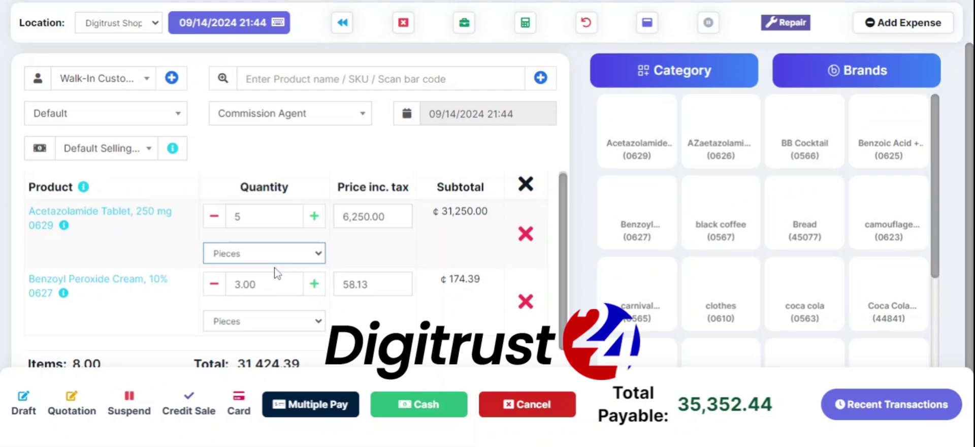
pyautogui.press('Down')
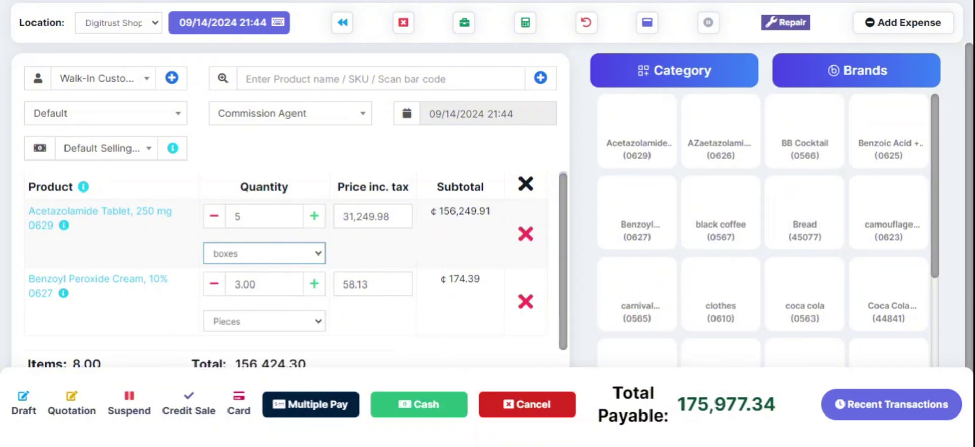
# Credit the sale to the Cashier commission agent and complete it as a 175,977.34 cash payment
pyautogui.scroll(-1, 382, 331)
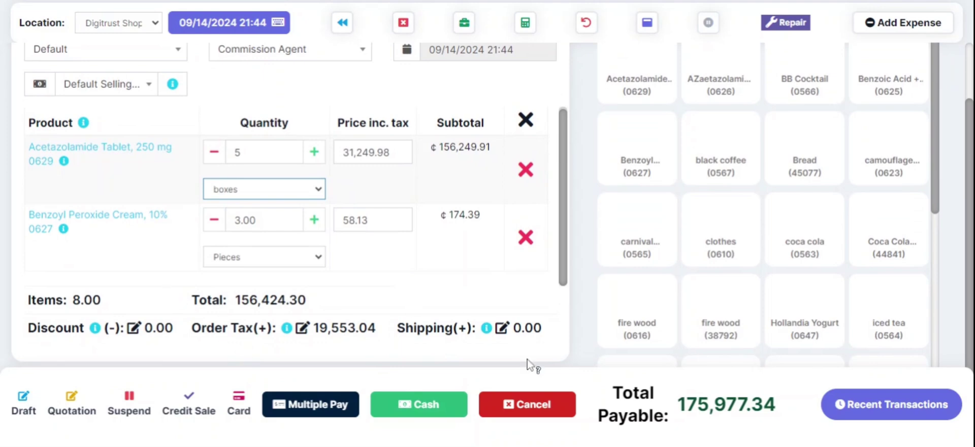
pyautogui.scroll(1, 420, 245)
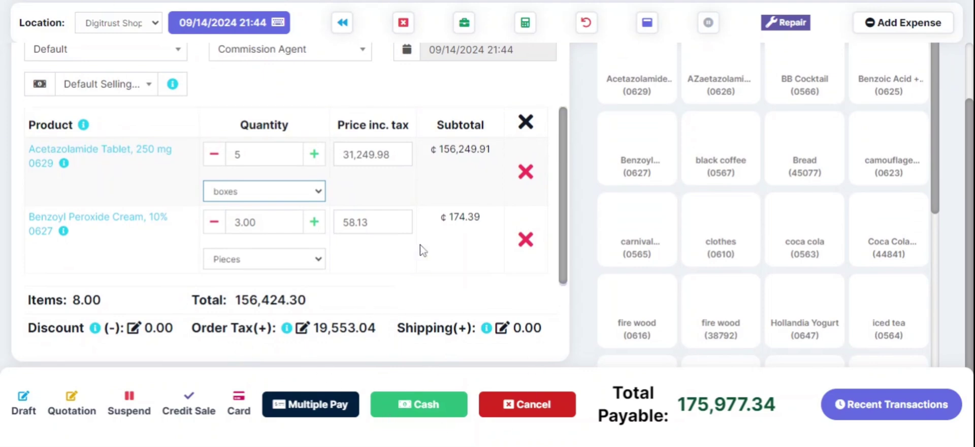
pyautogui.click(415, 406)
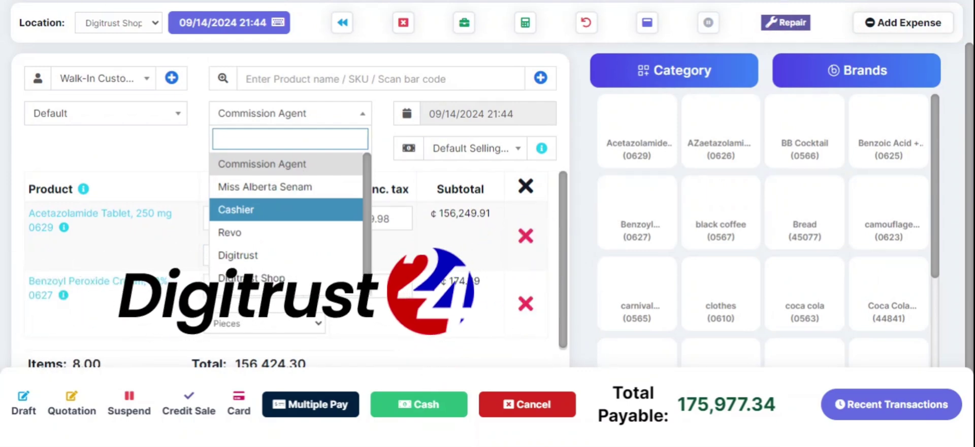
pyautogui.click(259, 210)
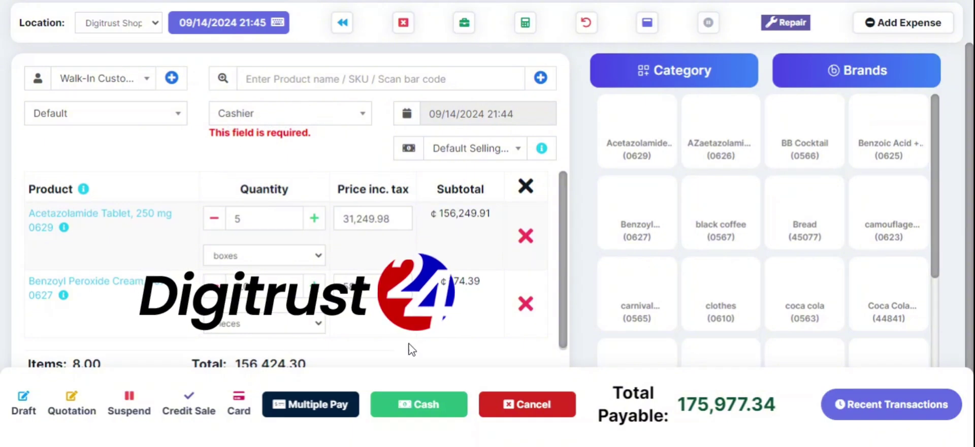
pyautogui.click(408, 409)
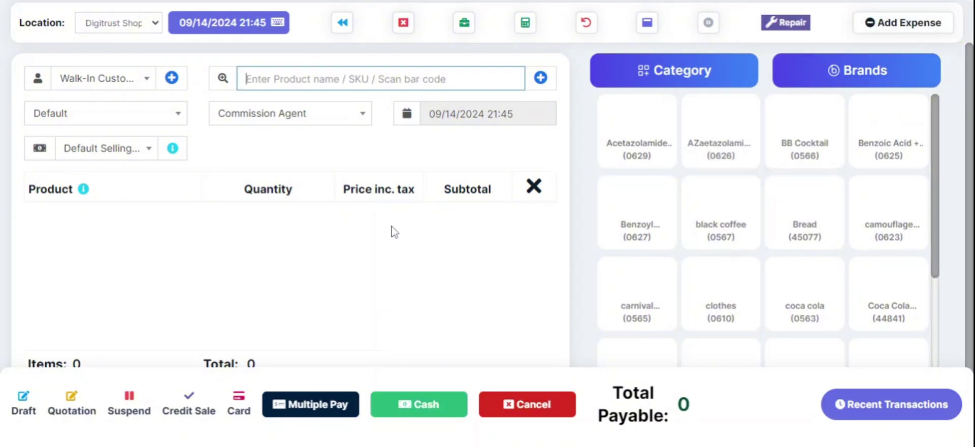
pyautogui.click(825, 396)
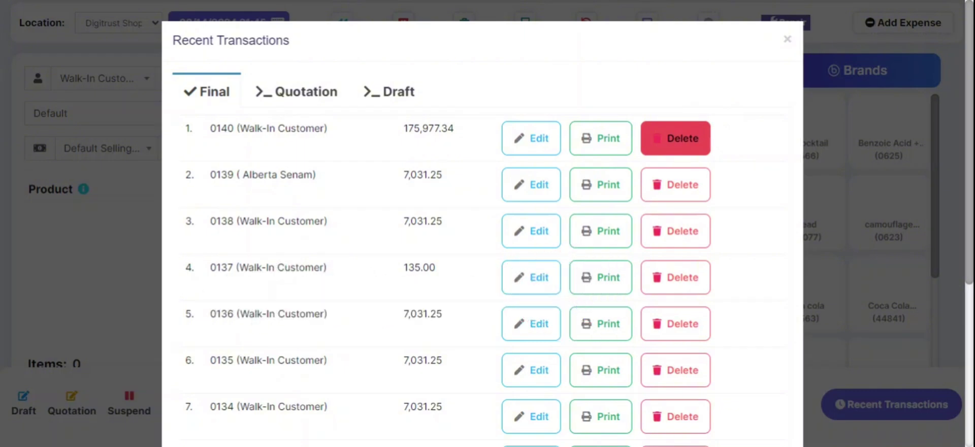
pyautogui.click(787, 39)
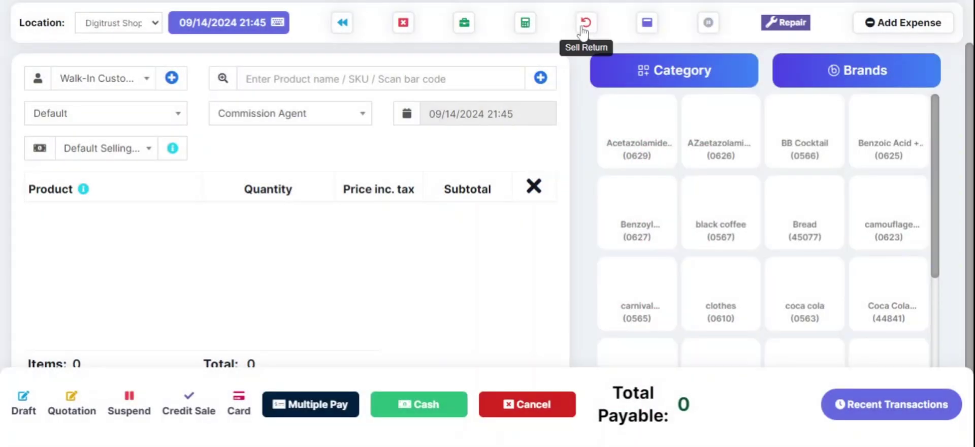
pyautogui.click(585, 23)
pyautogui.click(585, 85)
pyautogui.write('0073')
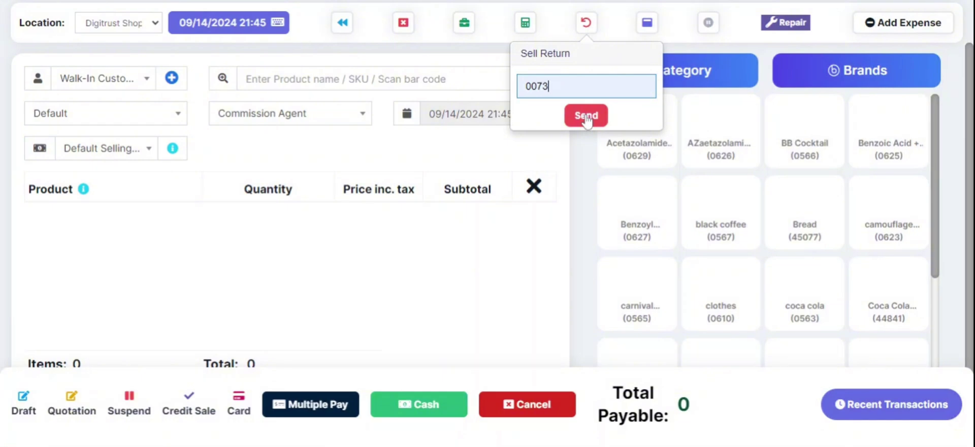
pyautogui.click(587, 24)
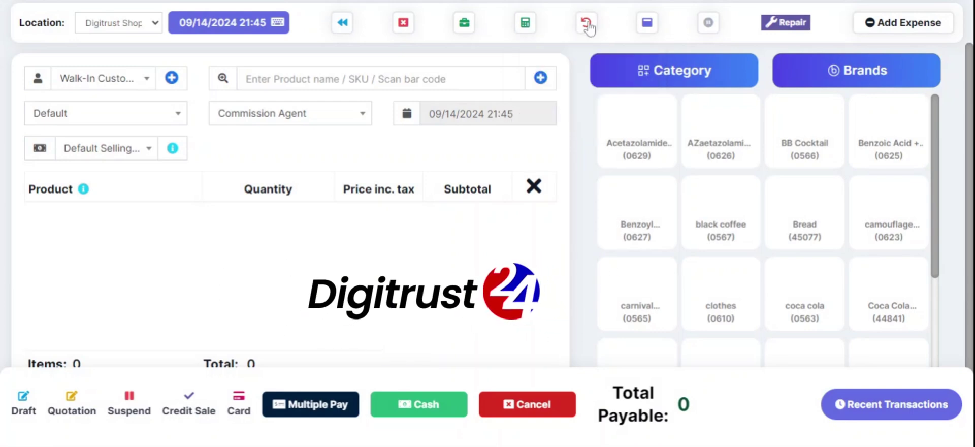